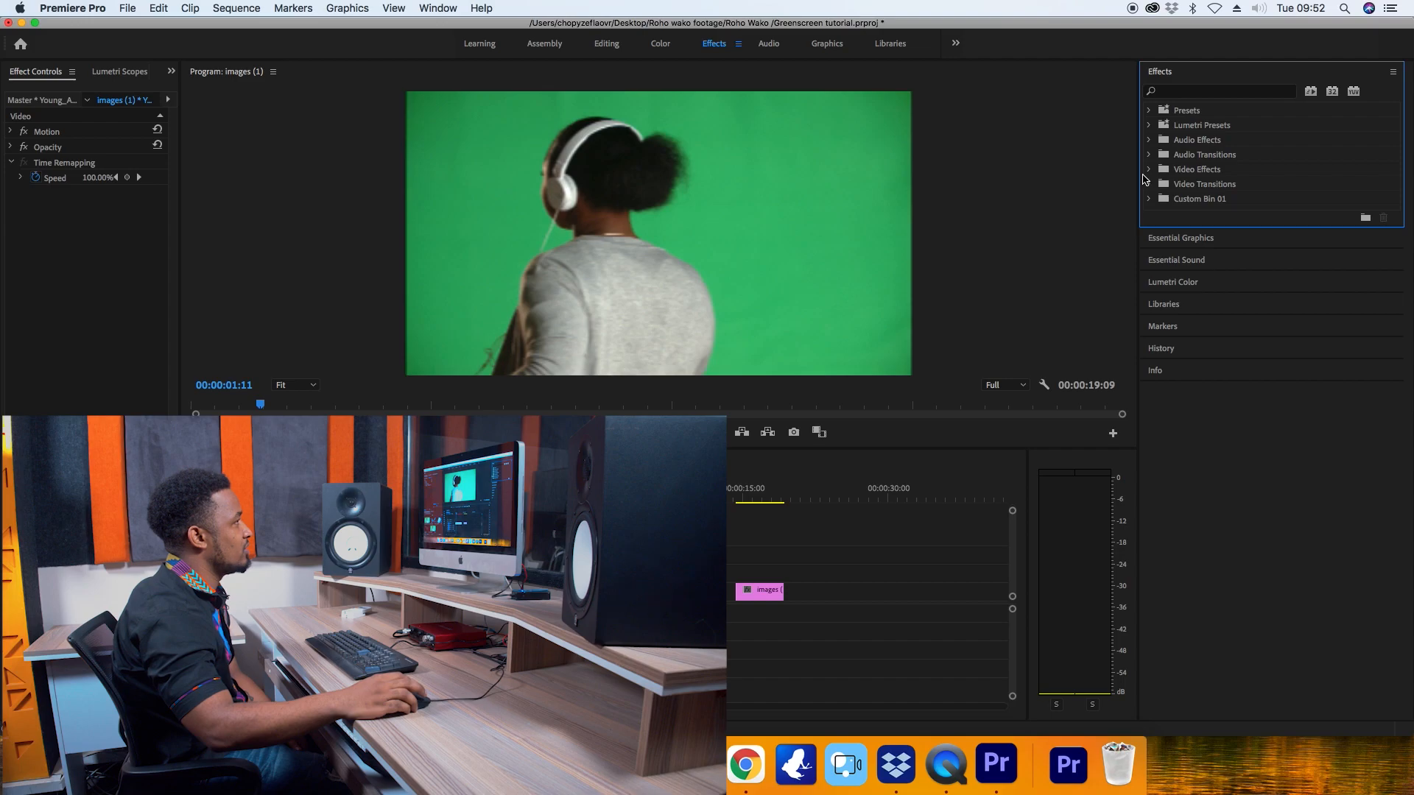
Apply the Ultra Key effect from the Keying video effects to the green-screen clip in the timeline.
left_click(1150, 170)
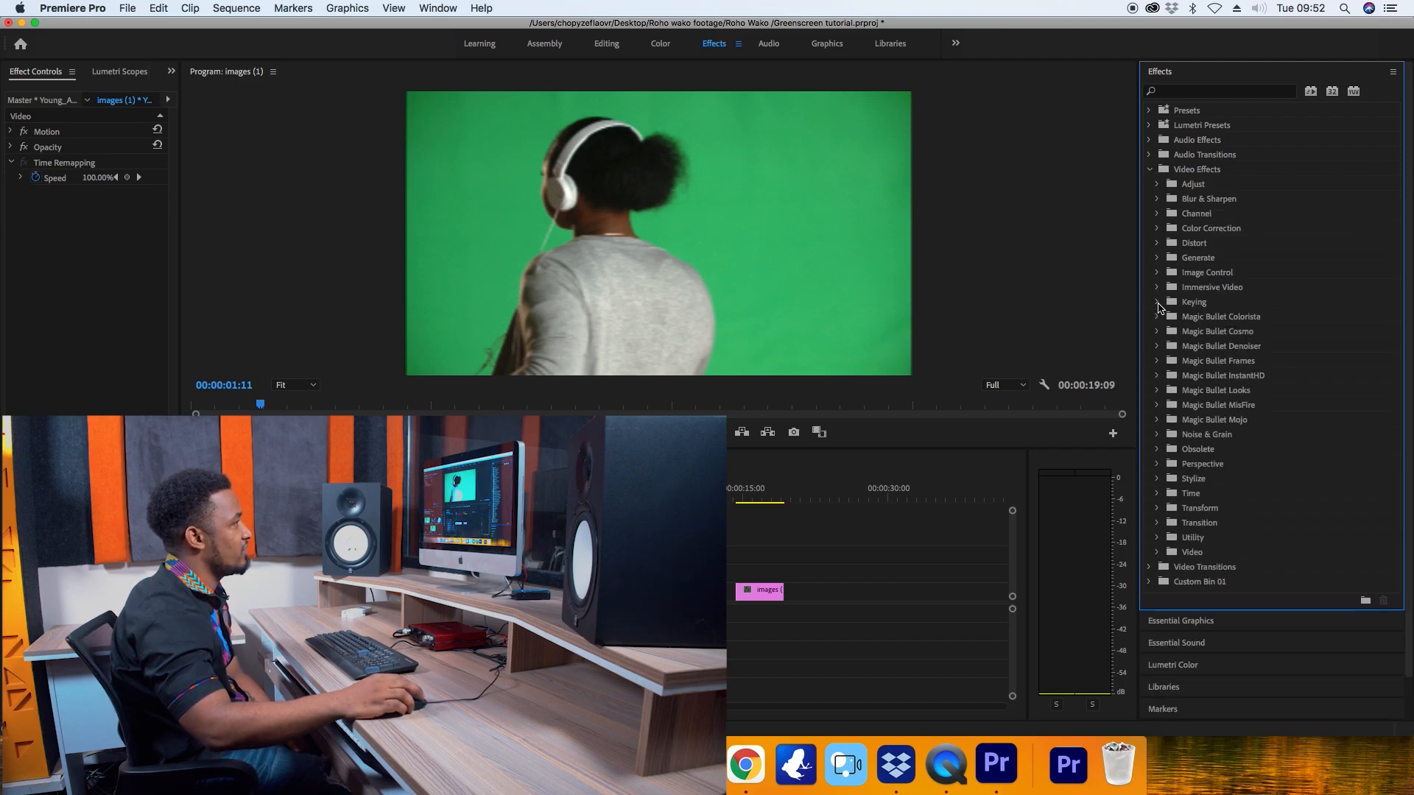
left_click(1157, 304)
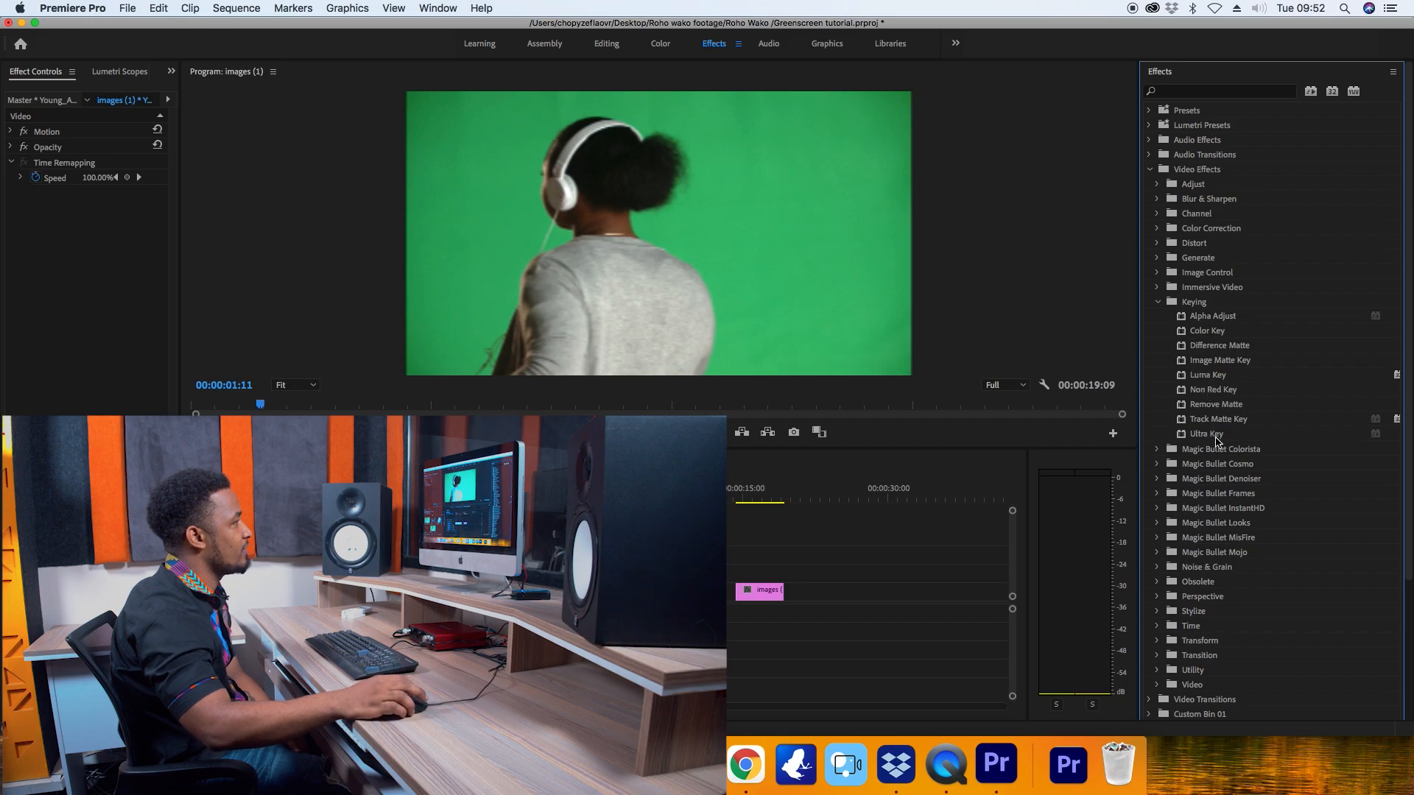
left_click(1215, 438)
left_click_drag(1206, 434, 662, 591)
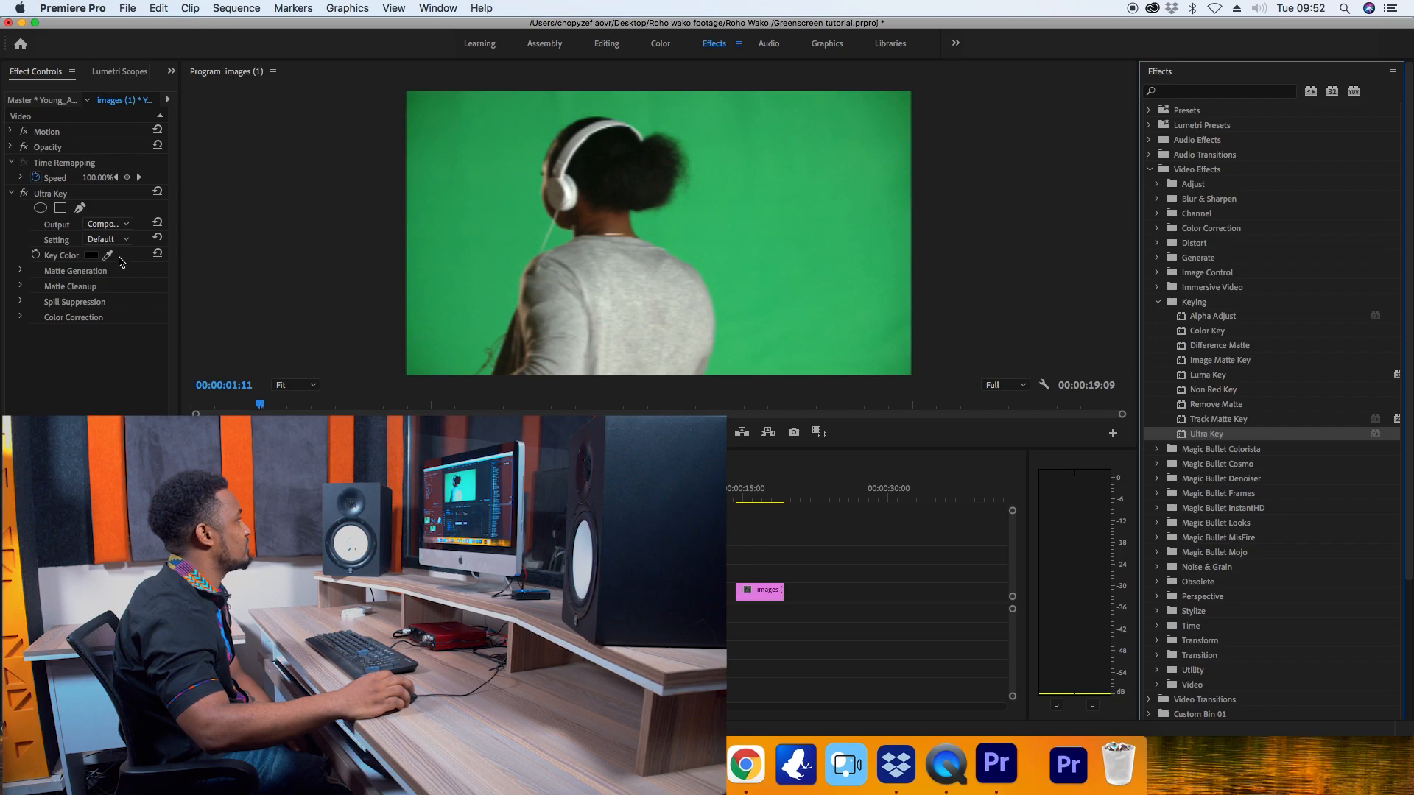
Key out the green by sampling the Ultra Key colour from the background beside the woman, and play back the keyed clip.
left_click(109, 256)
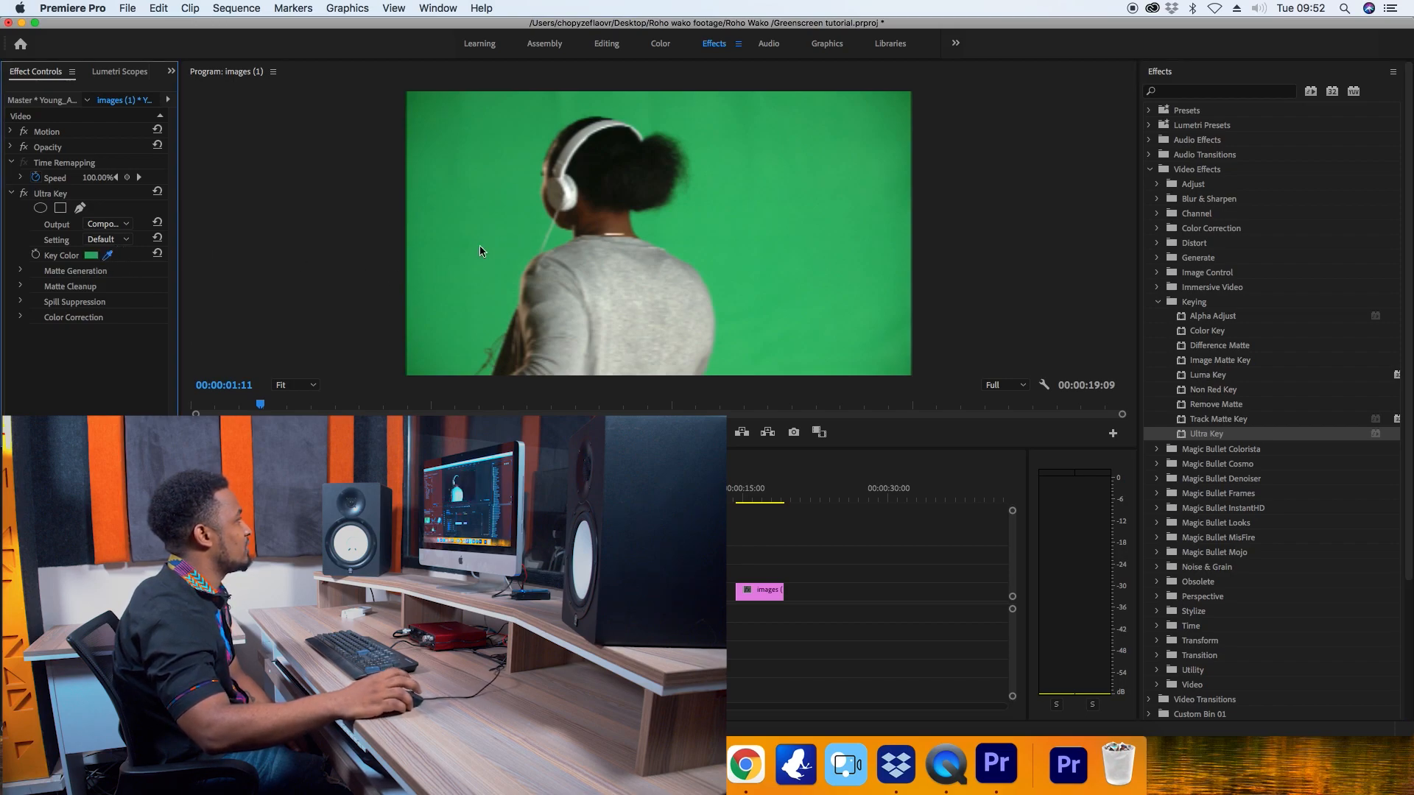
left_click(483, 244)
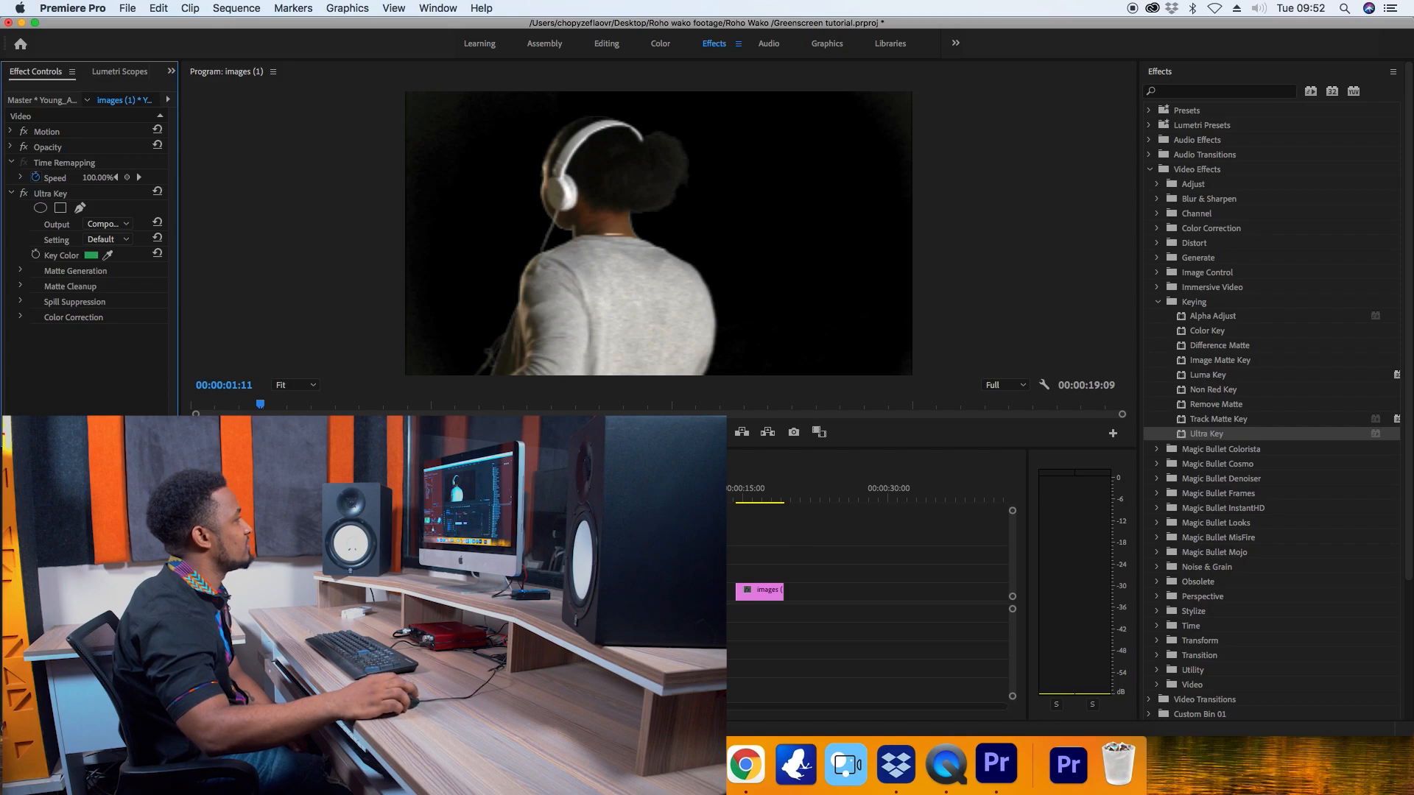
key("space")
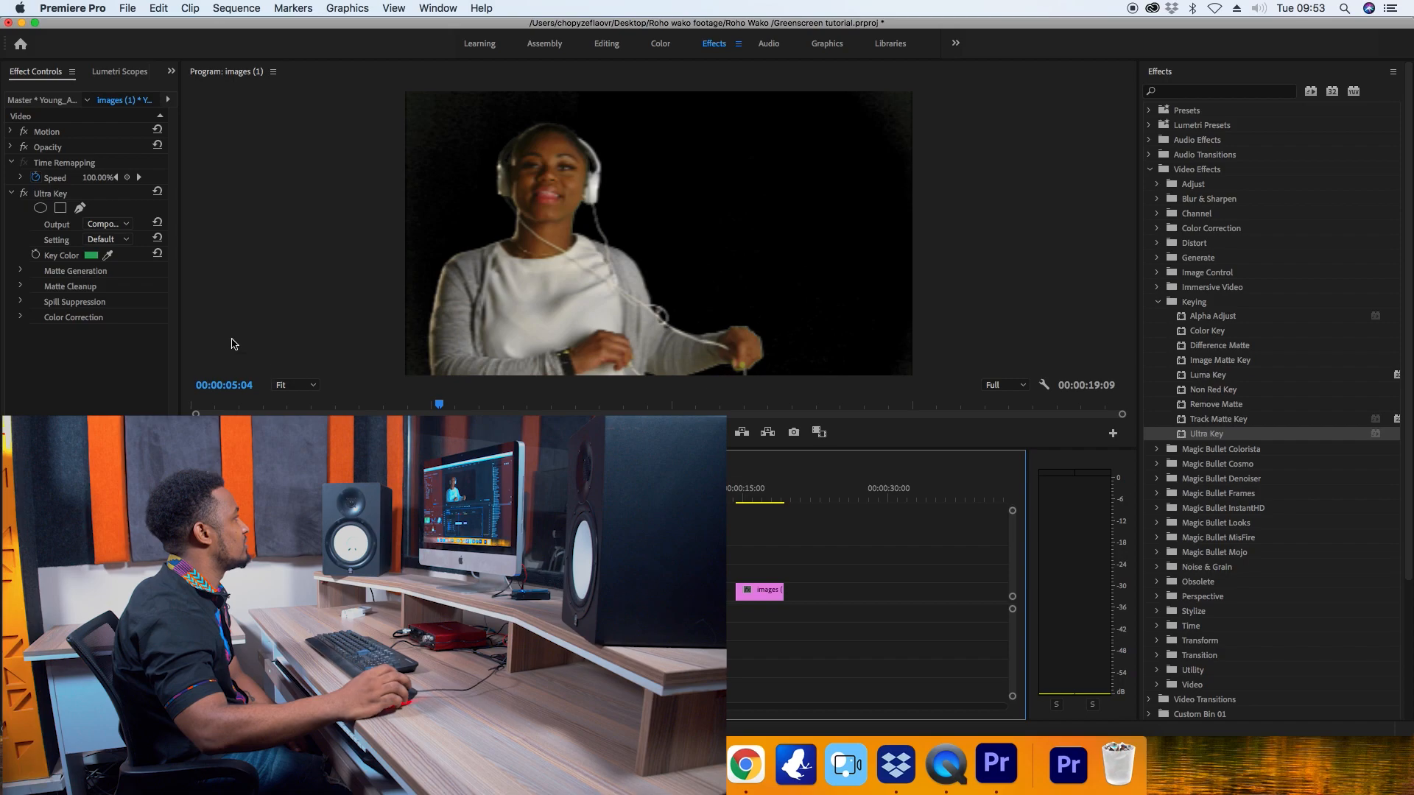
With the Ultra Key output showing the Alpha Channel, set both the Matte Cleanup contrast and mid point to 100.
left_click(125, 225)
left_click(125, 254)
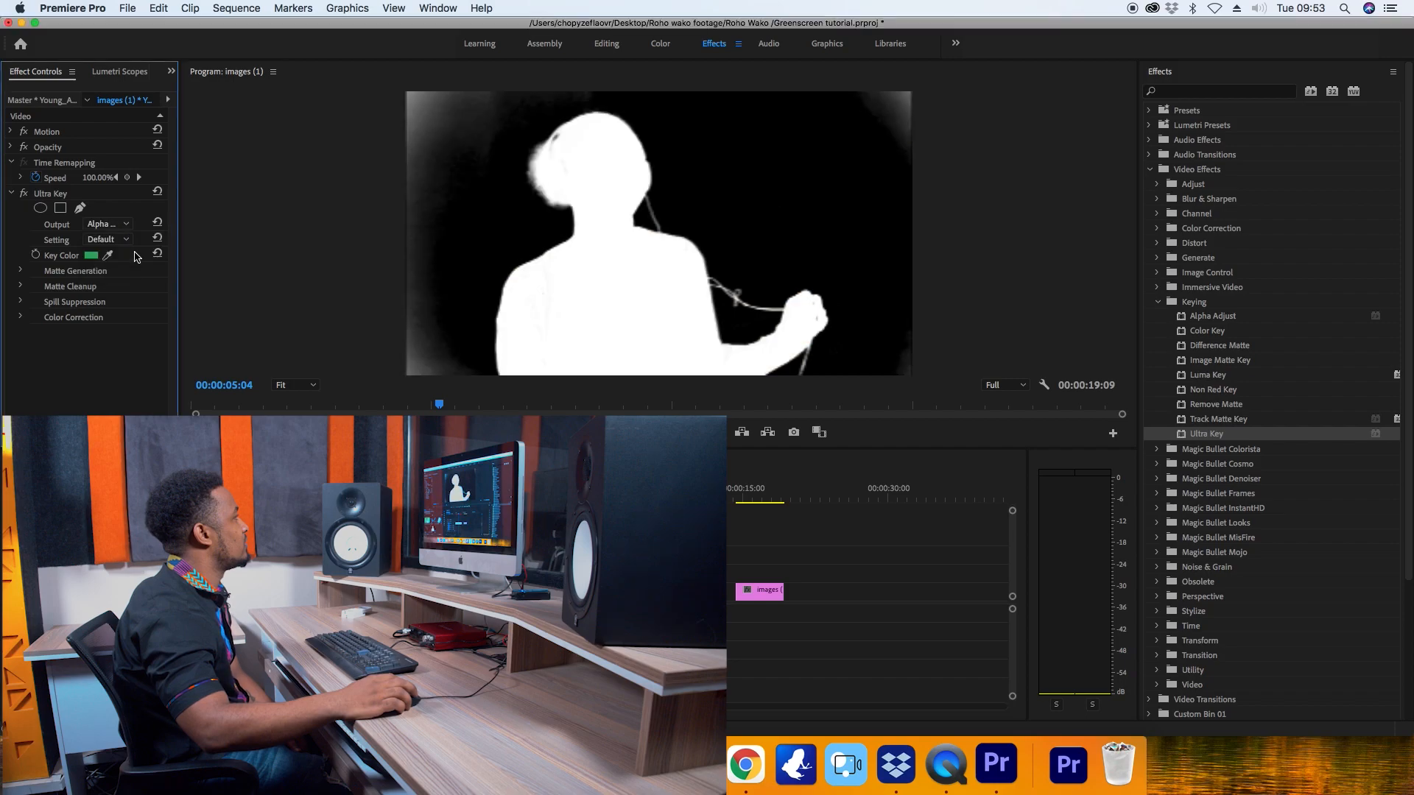
left_click(22, 287)
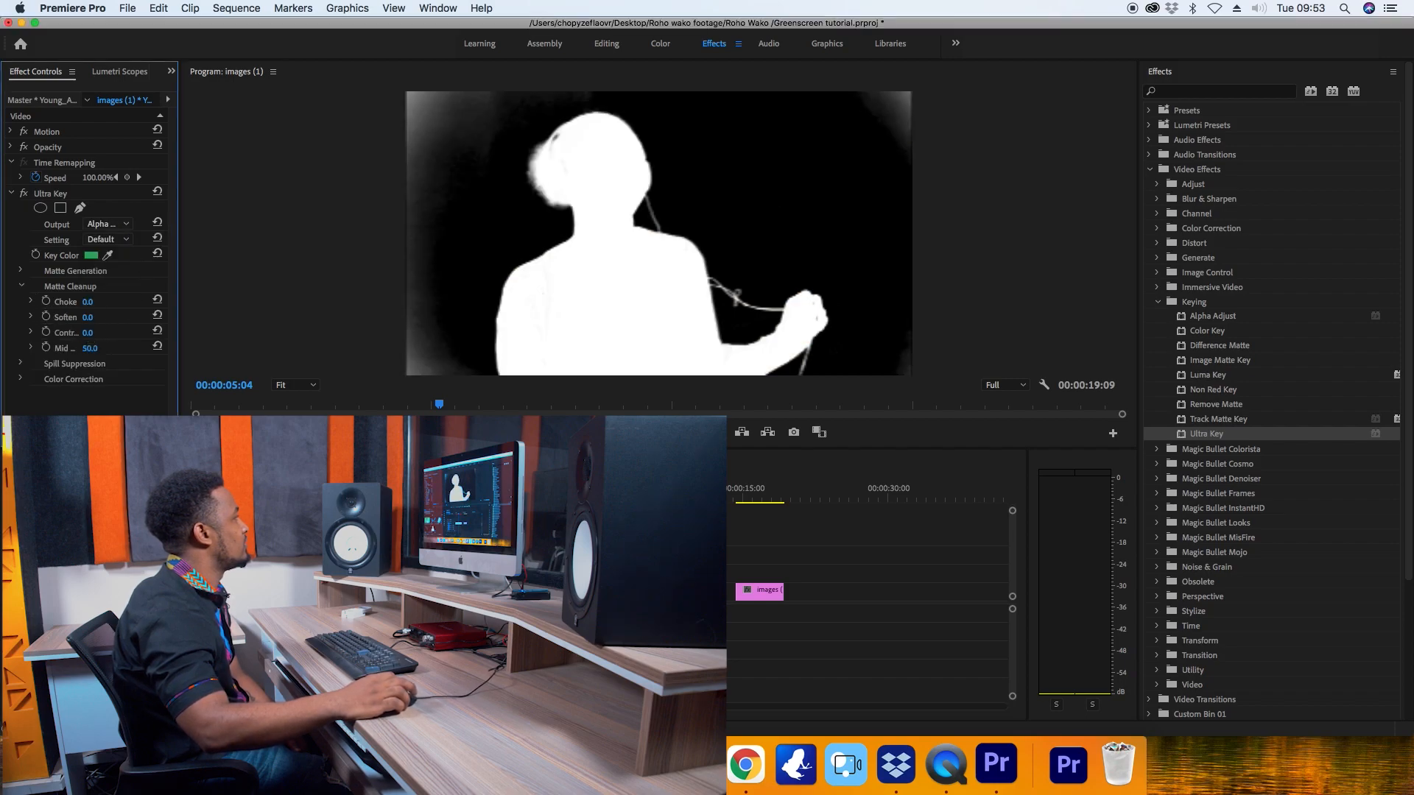
left_click(114, 332)
type("1")
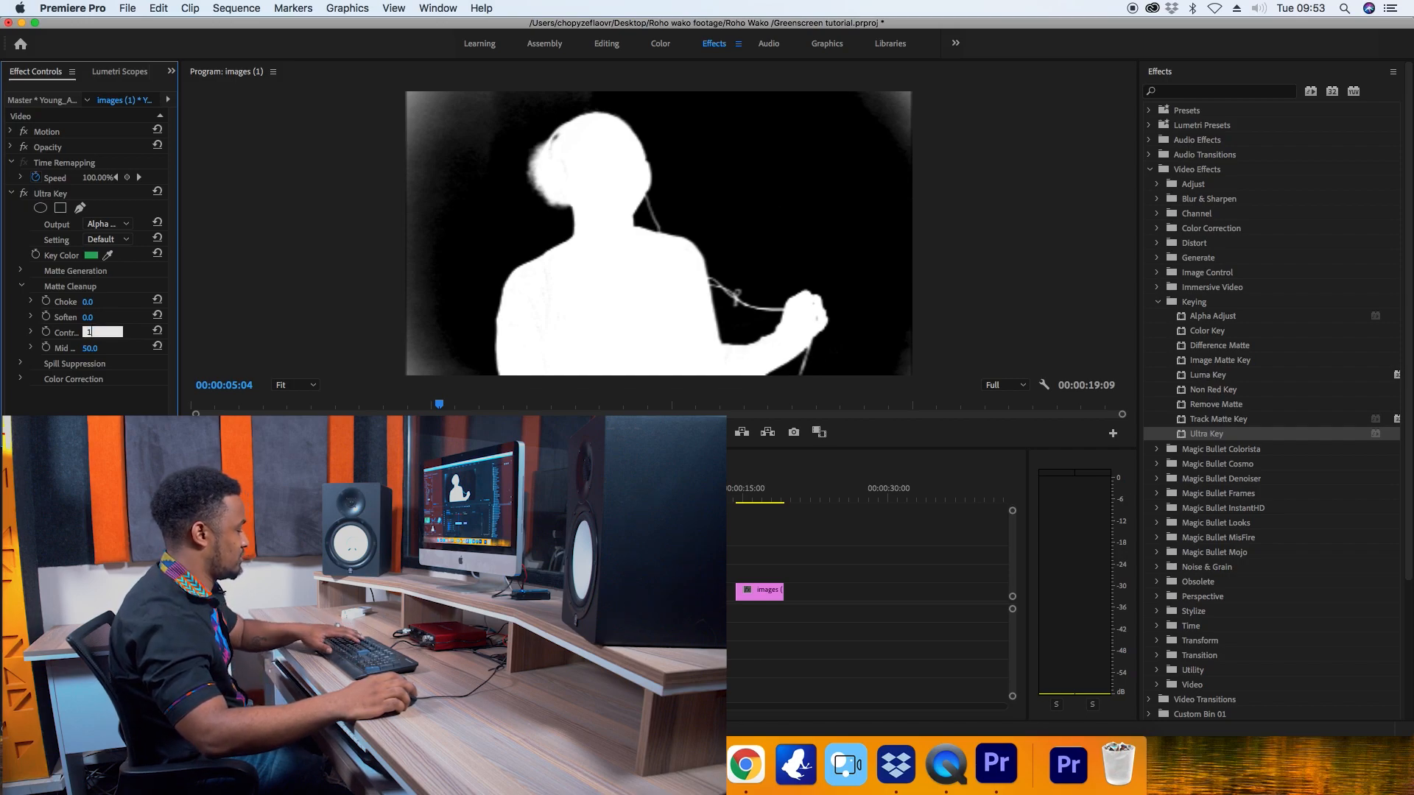
type("00")
left_click(103, 344)
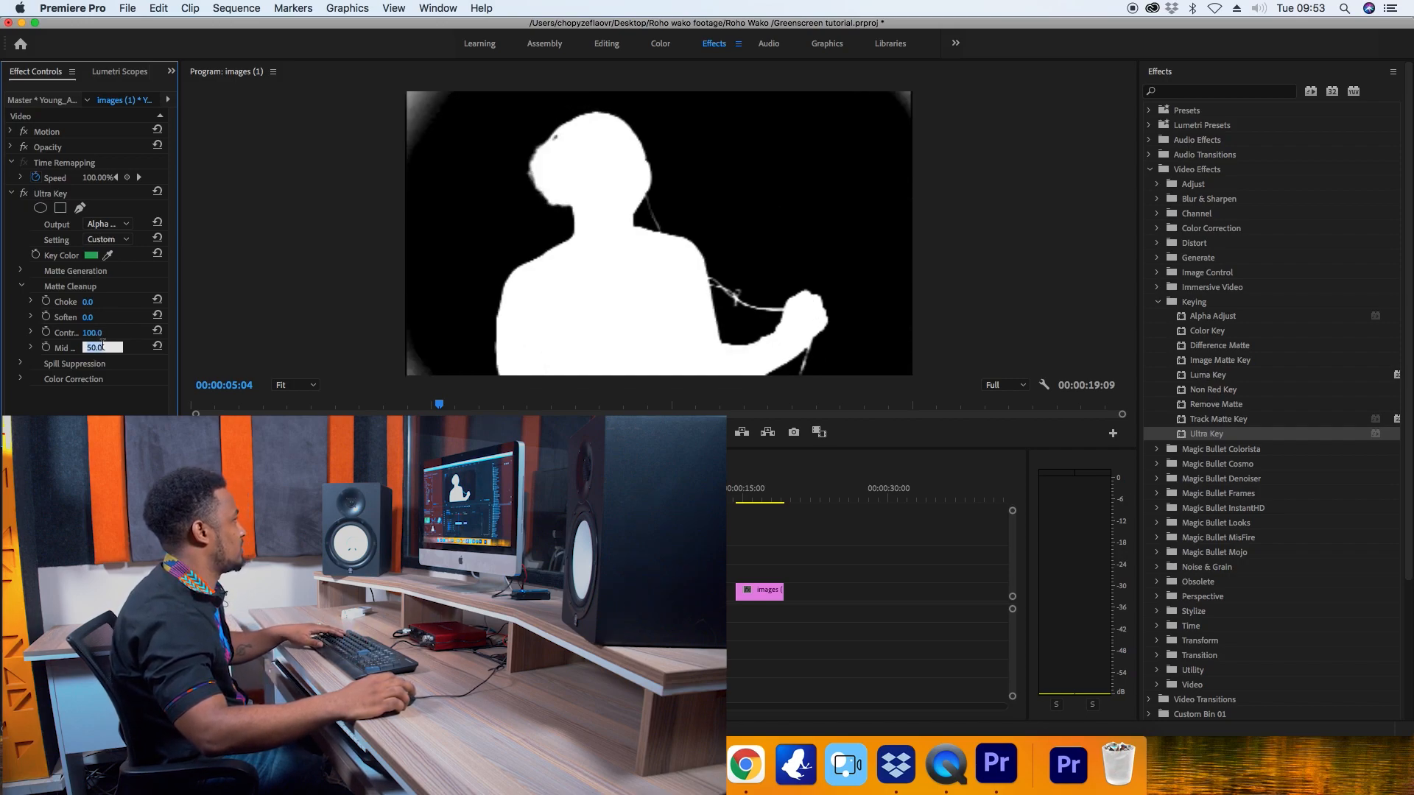
type("1")
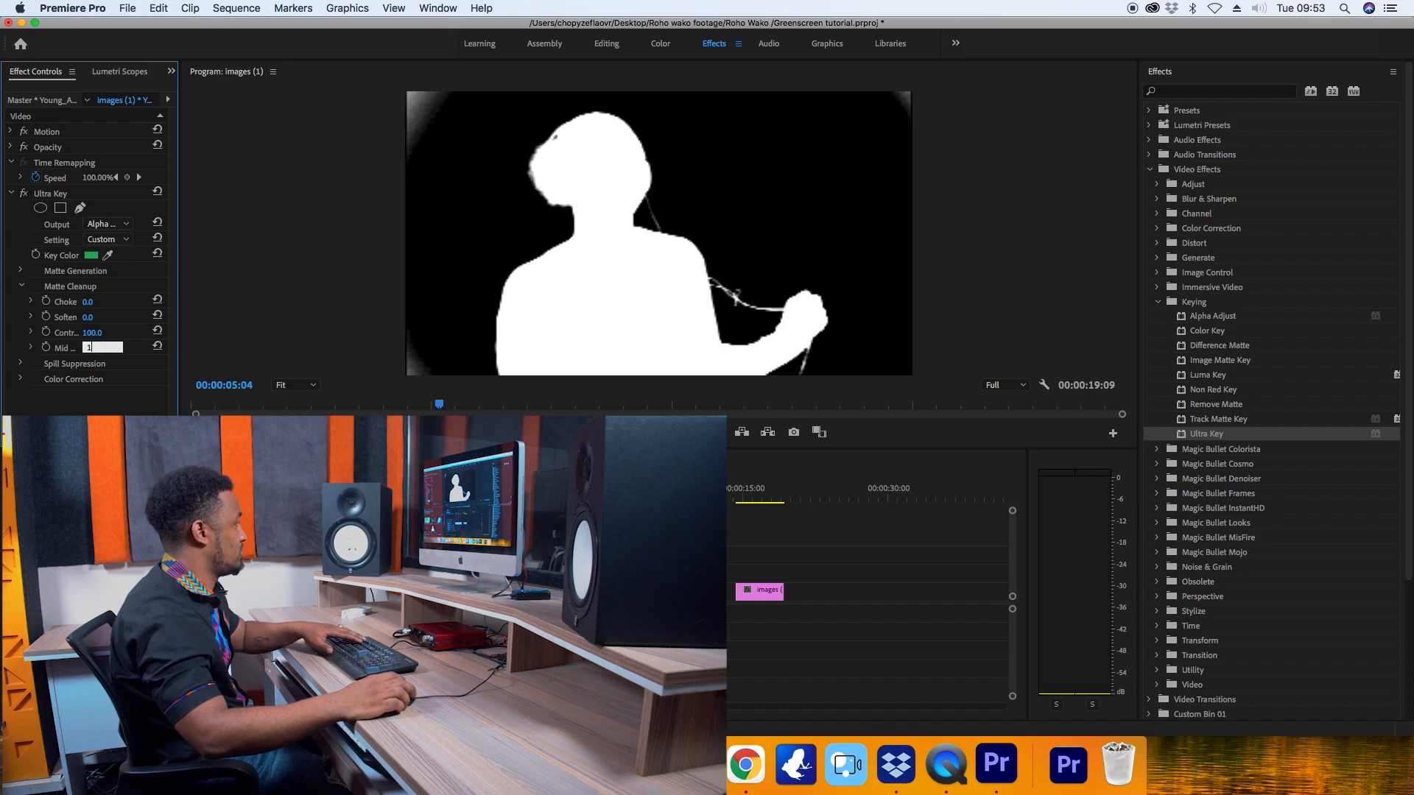
type("00")
left_click(122, 399)
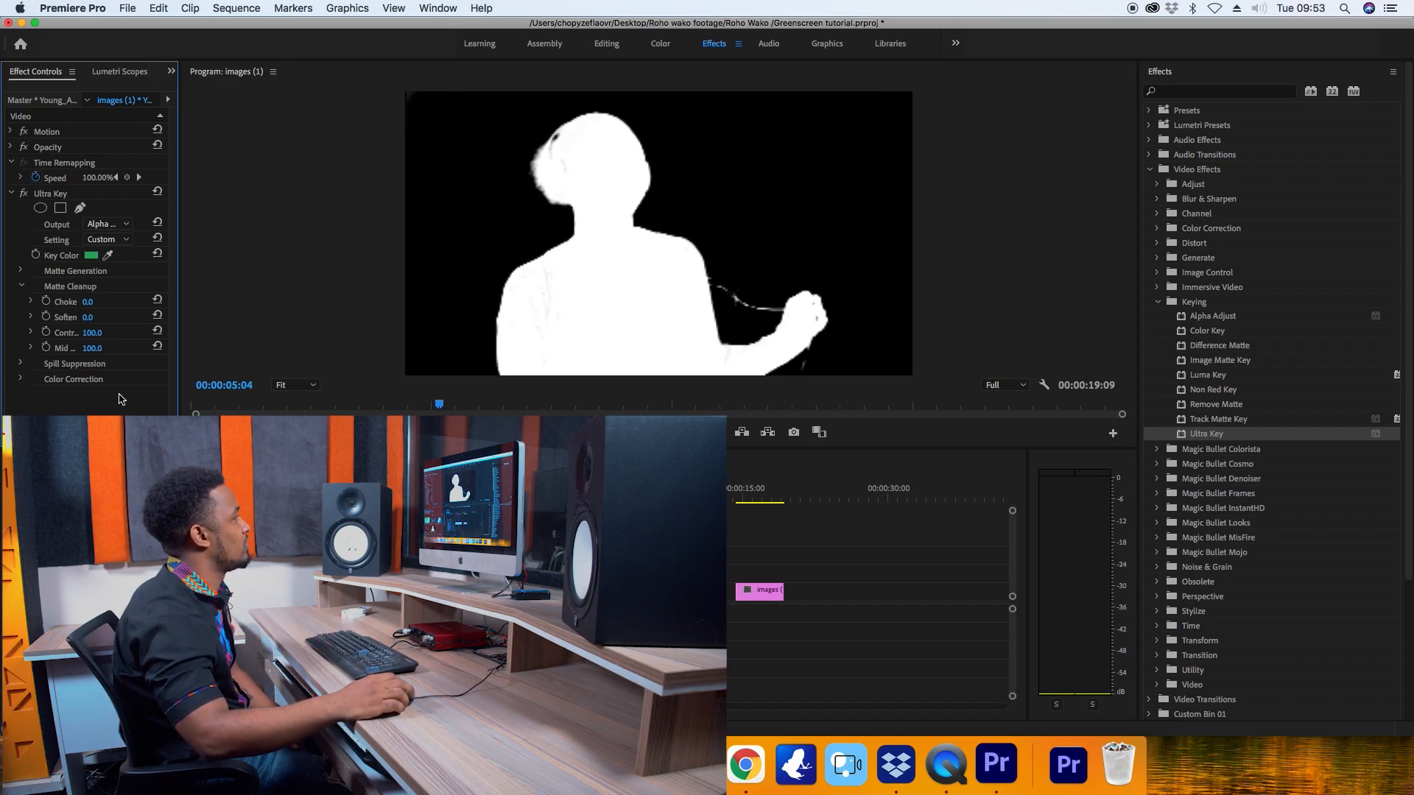
Return the Ultra Key output to Composite and move the playhead to 00:00:07:00.
left_click(116, 225)
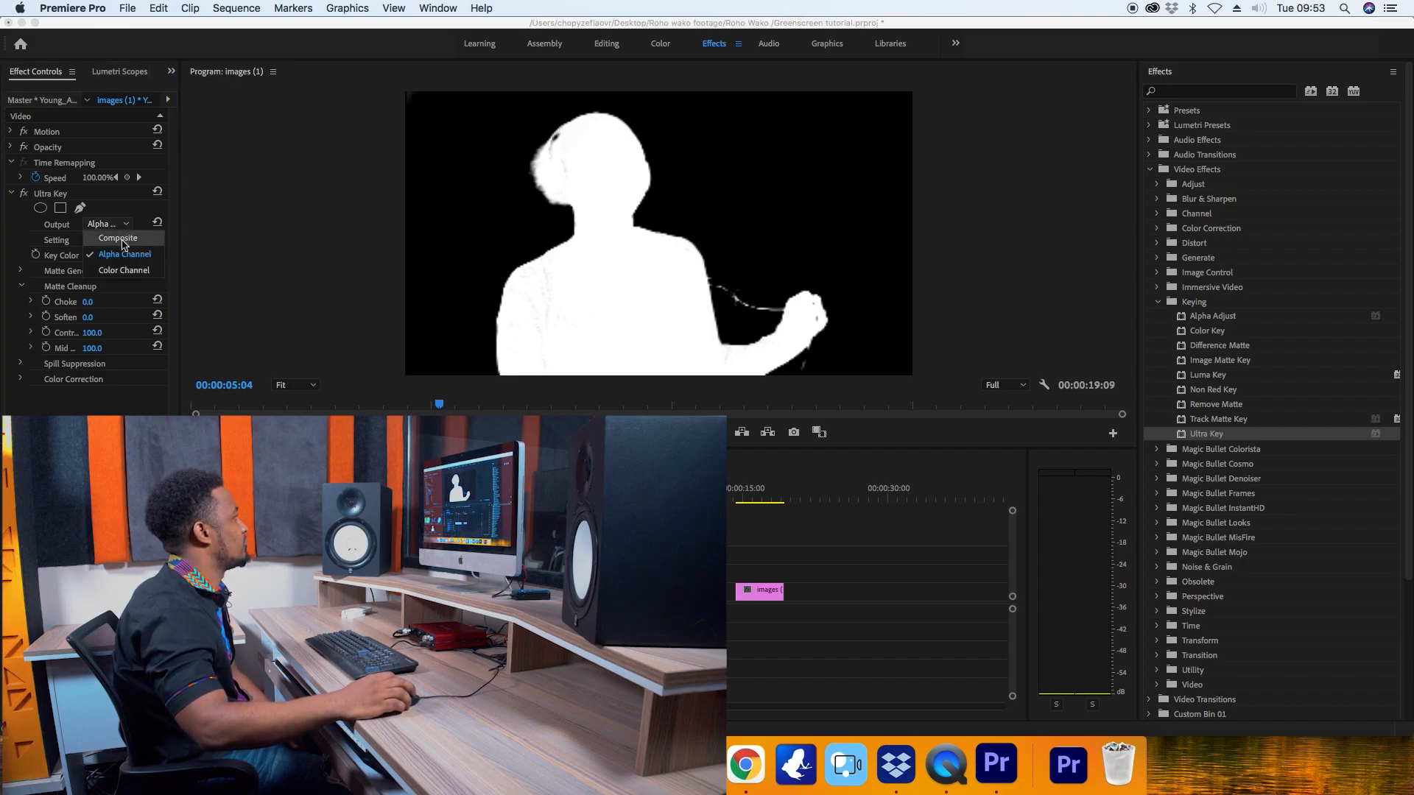
left_click(120, 238)
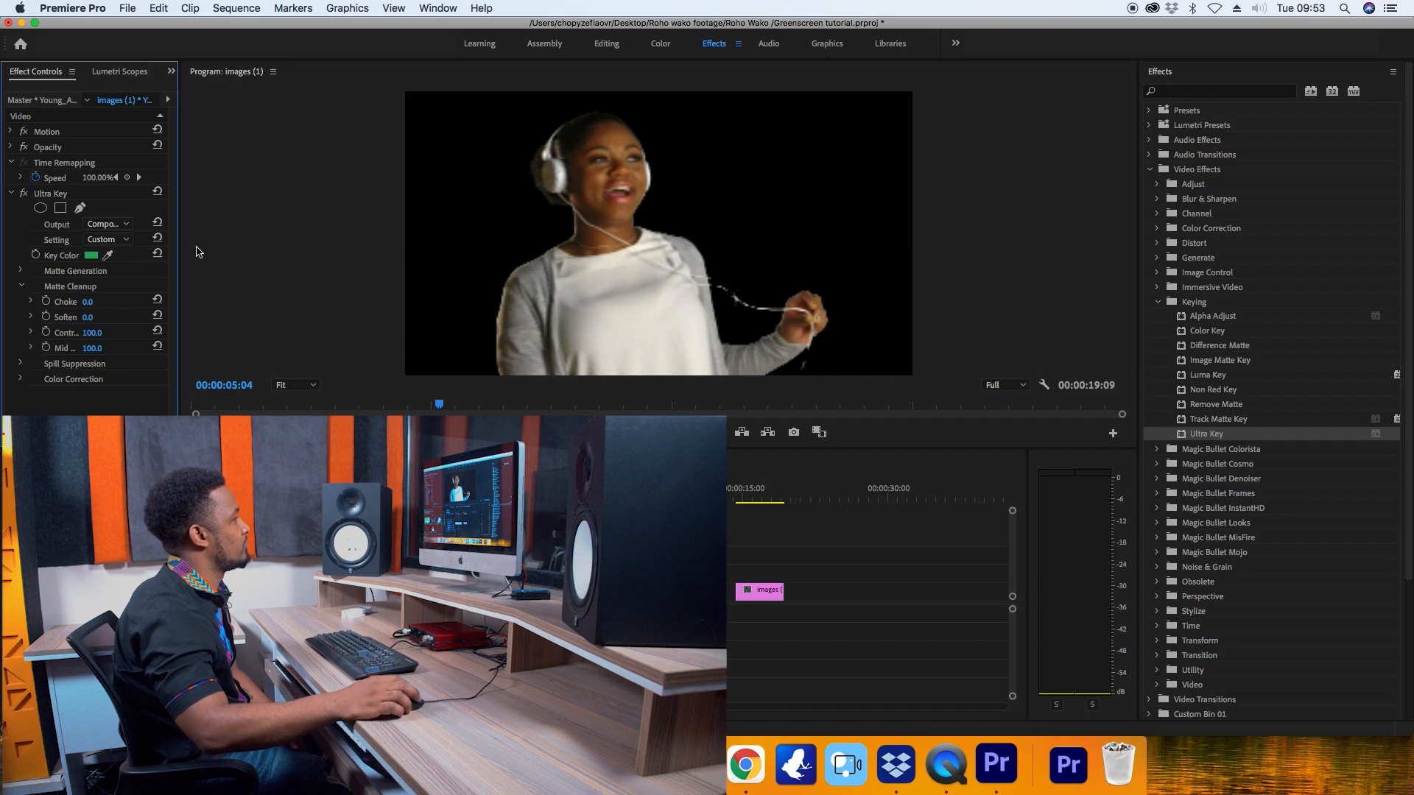
left_click(661, 491)
left_click_drag(668, 492, 677, 492)
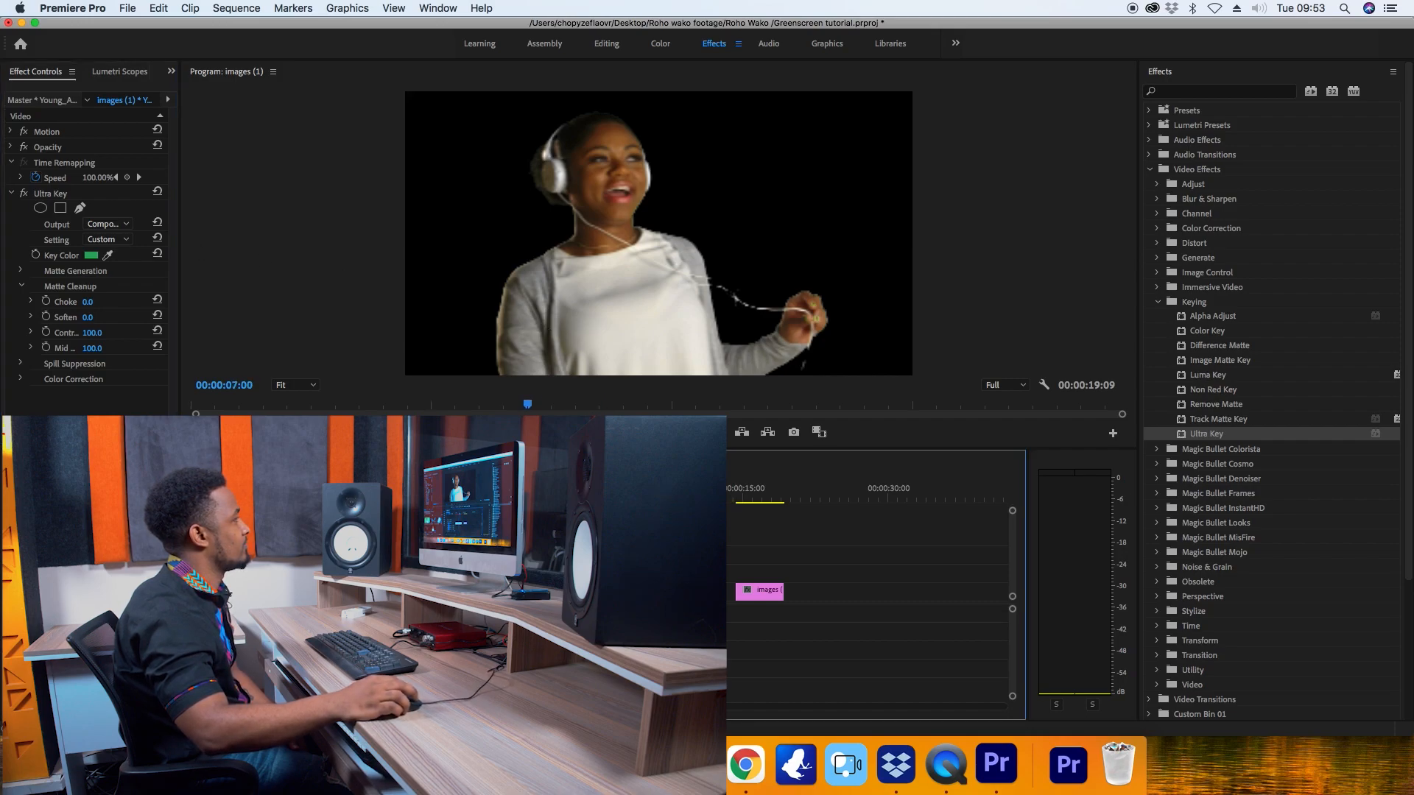
Raise the keyed clip to a higher video track and place the night-forest background image beneath it.
left_click_drag(655, 592, 664, 574)
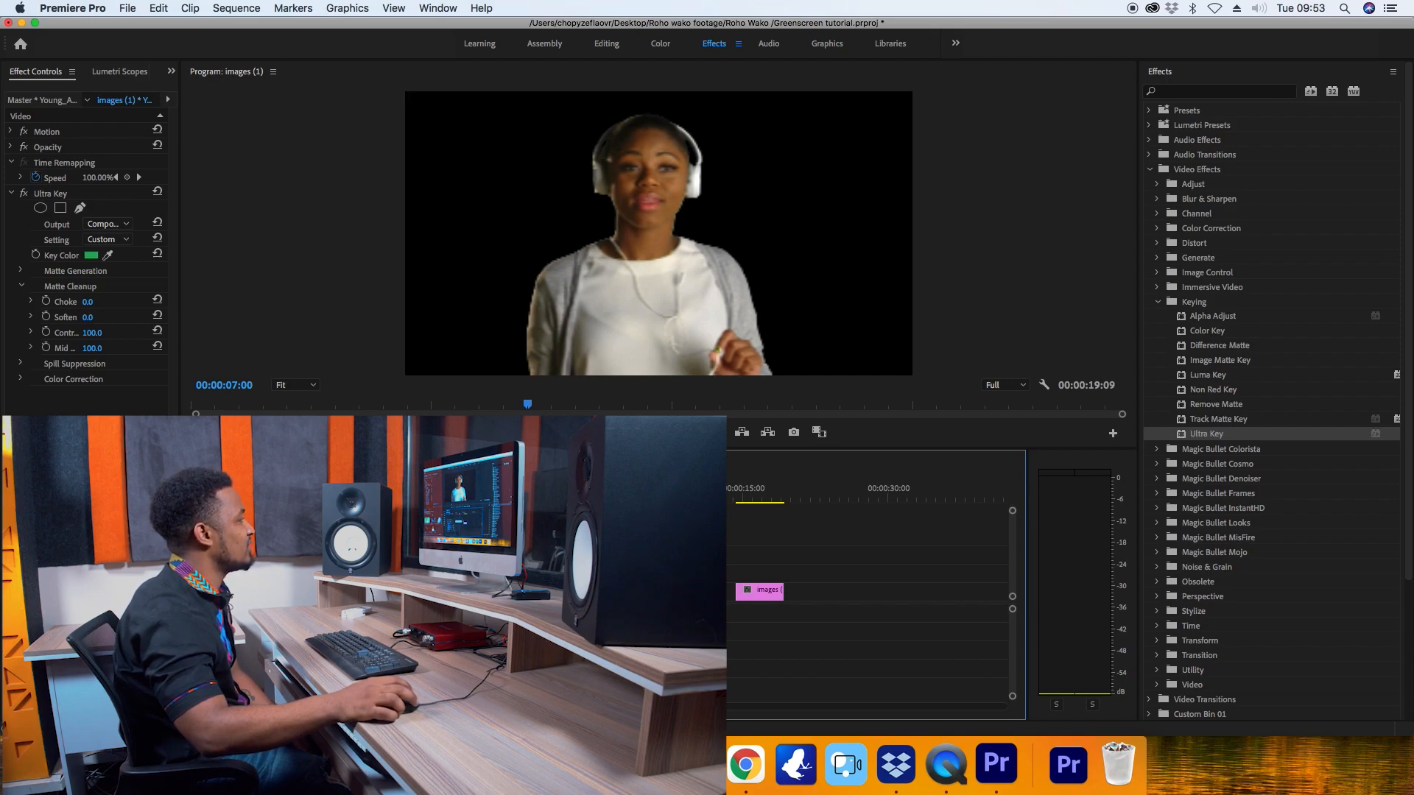
left_click_drag(751, 597, 701, 595)
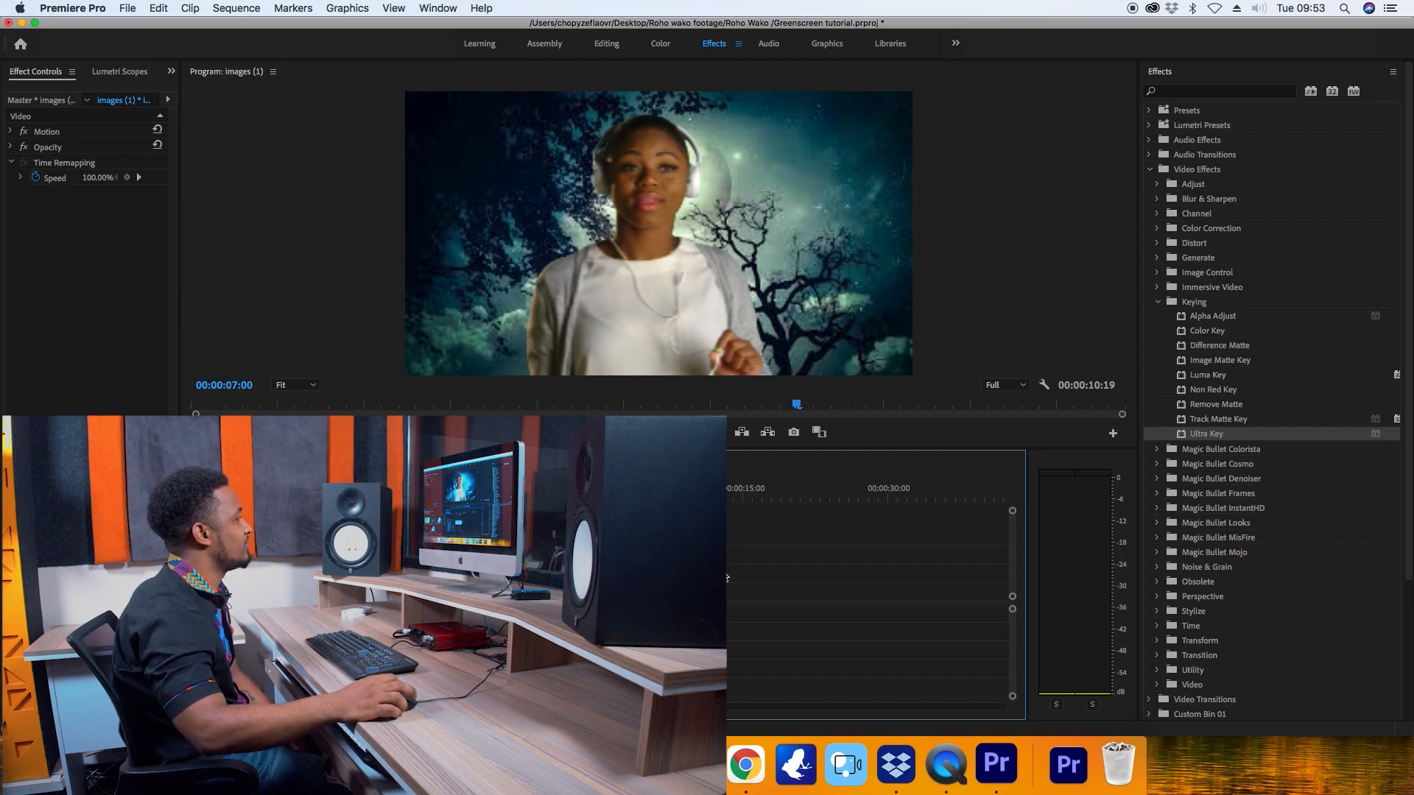
left_click_drag(724, 578, 677, 593)
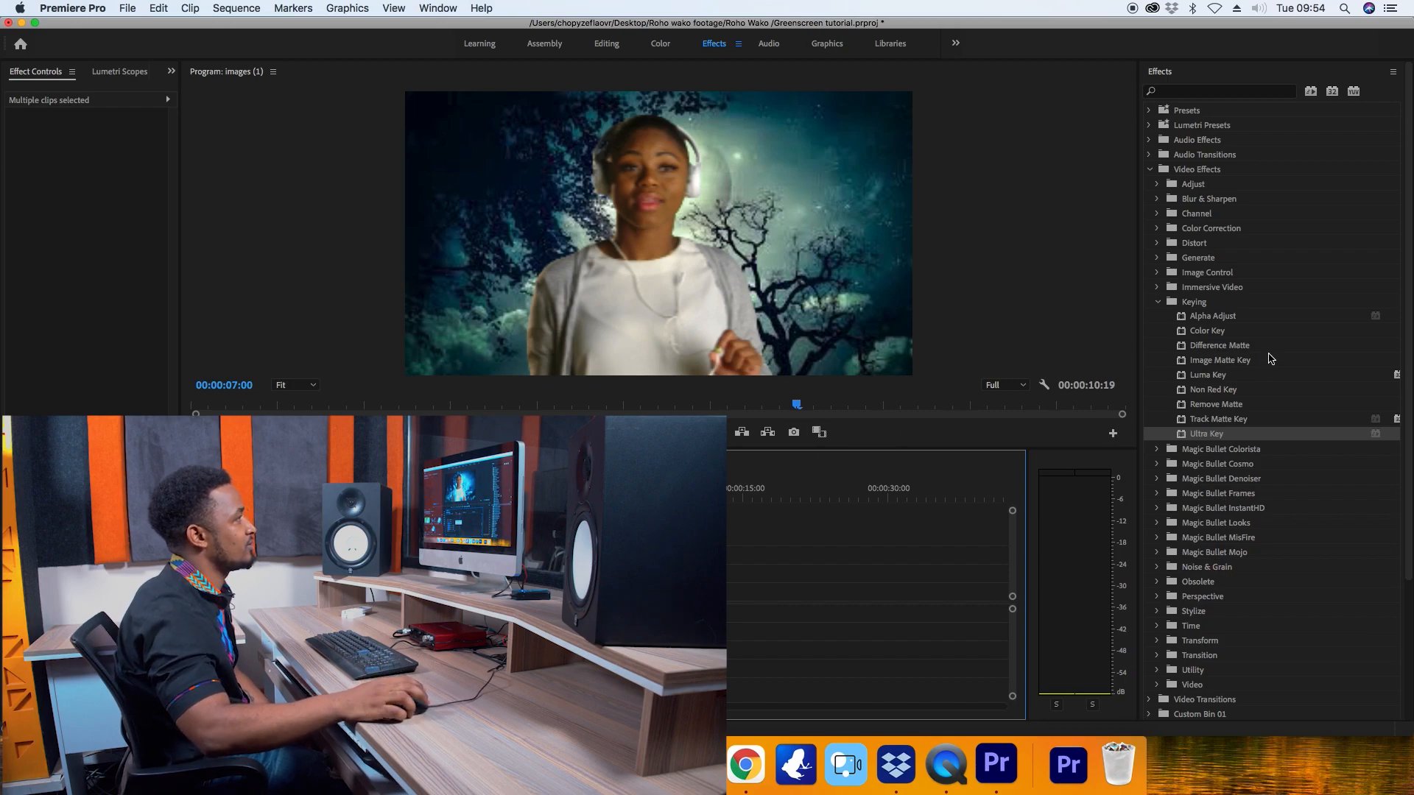
Show the Lumetri Color Basic Correction settings for the background image clip images (6).jfif.
left_click(1151, 169)
left_click(1179, 90)
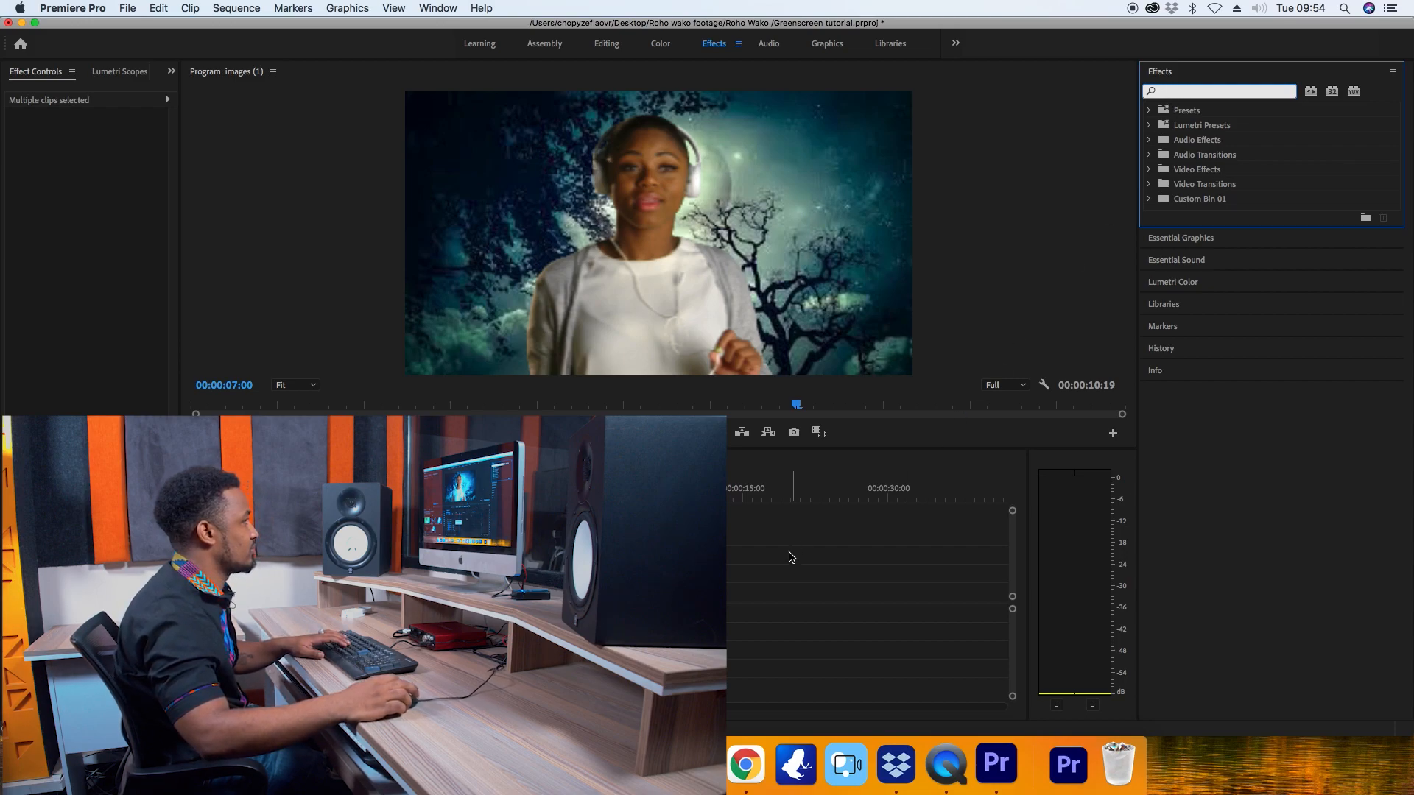
left_click(1175, 283)
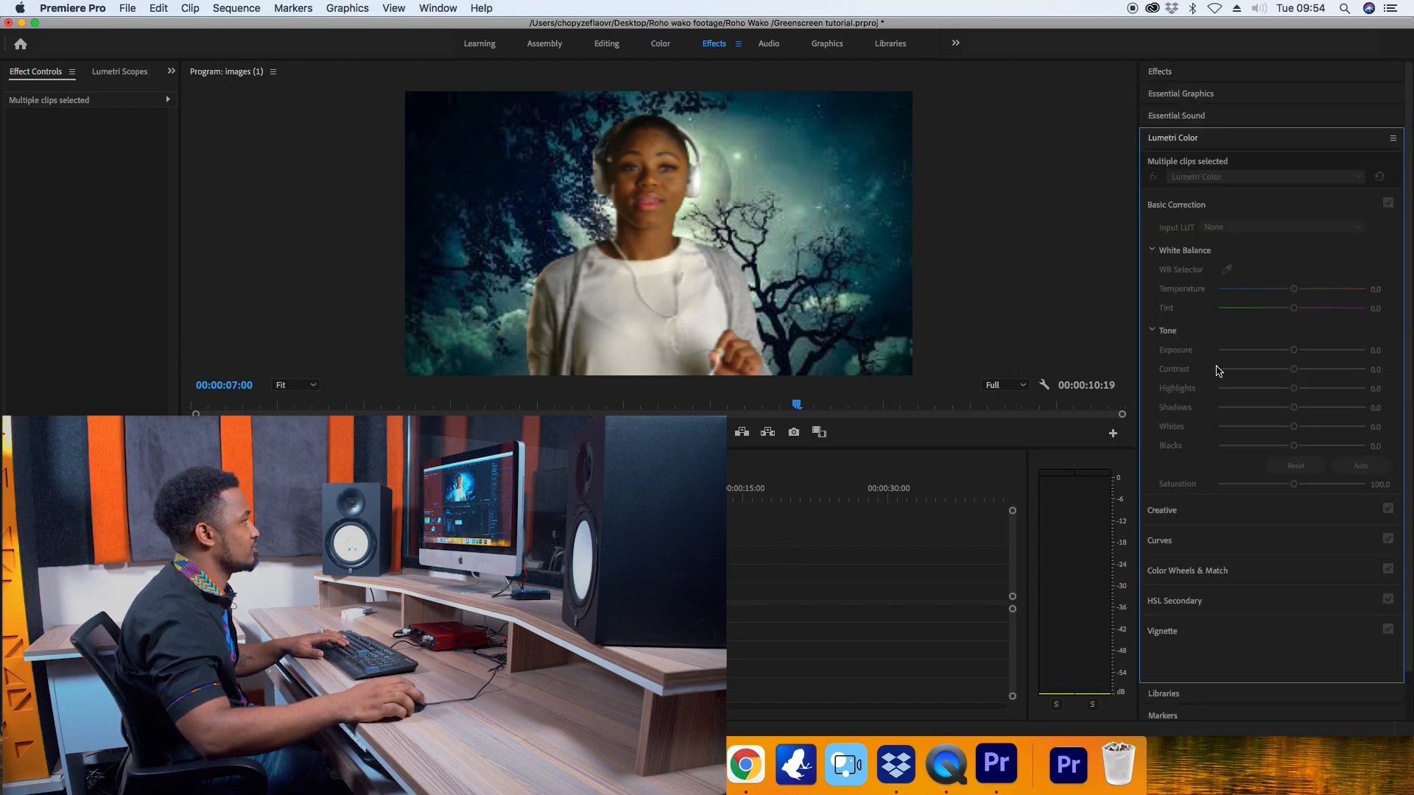
left_click(760, 571)
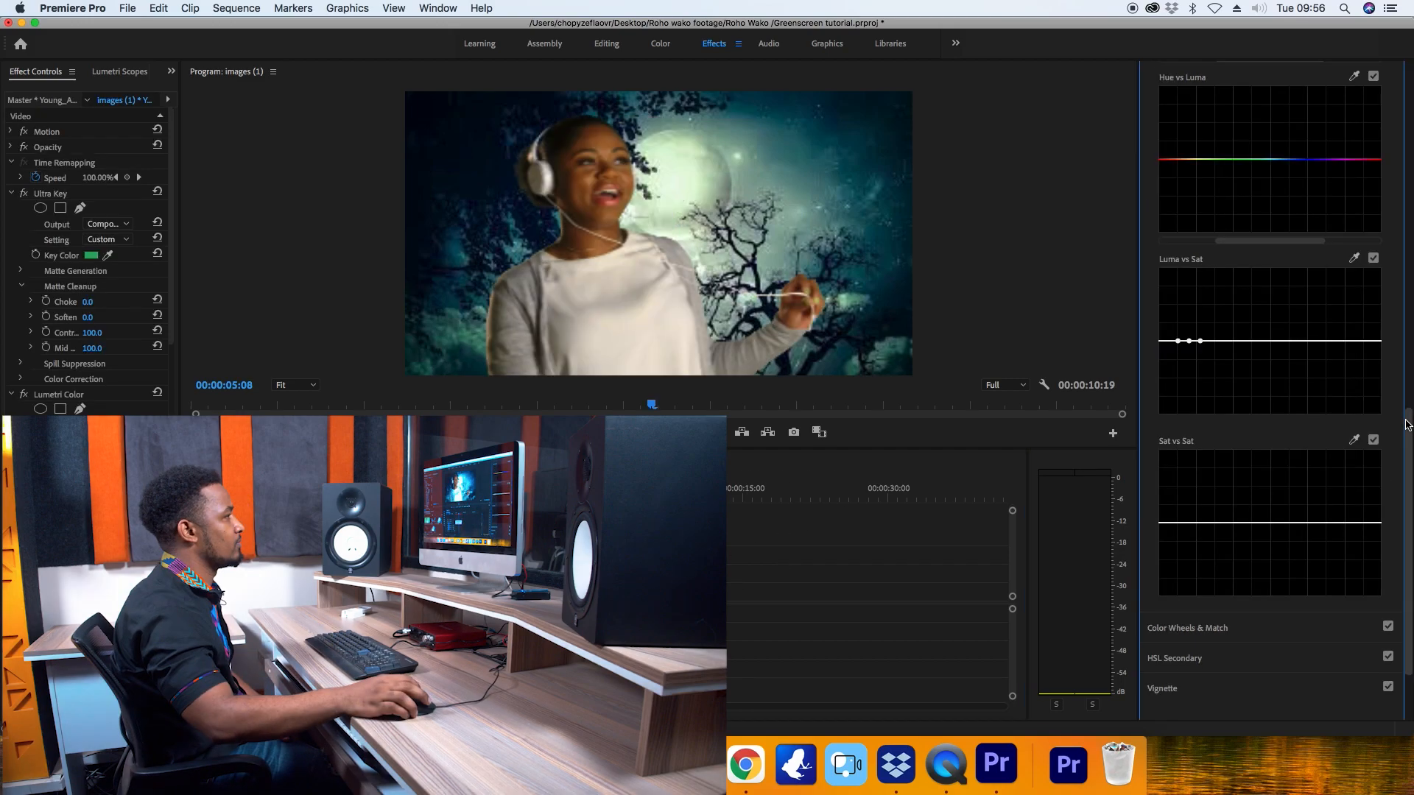
Sample the skin tone on the woman's forehead for the Hue vs Luma curve and raise the curve's red range slightly.
left_click_drag(1407, 425, 1391, 319)
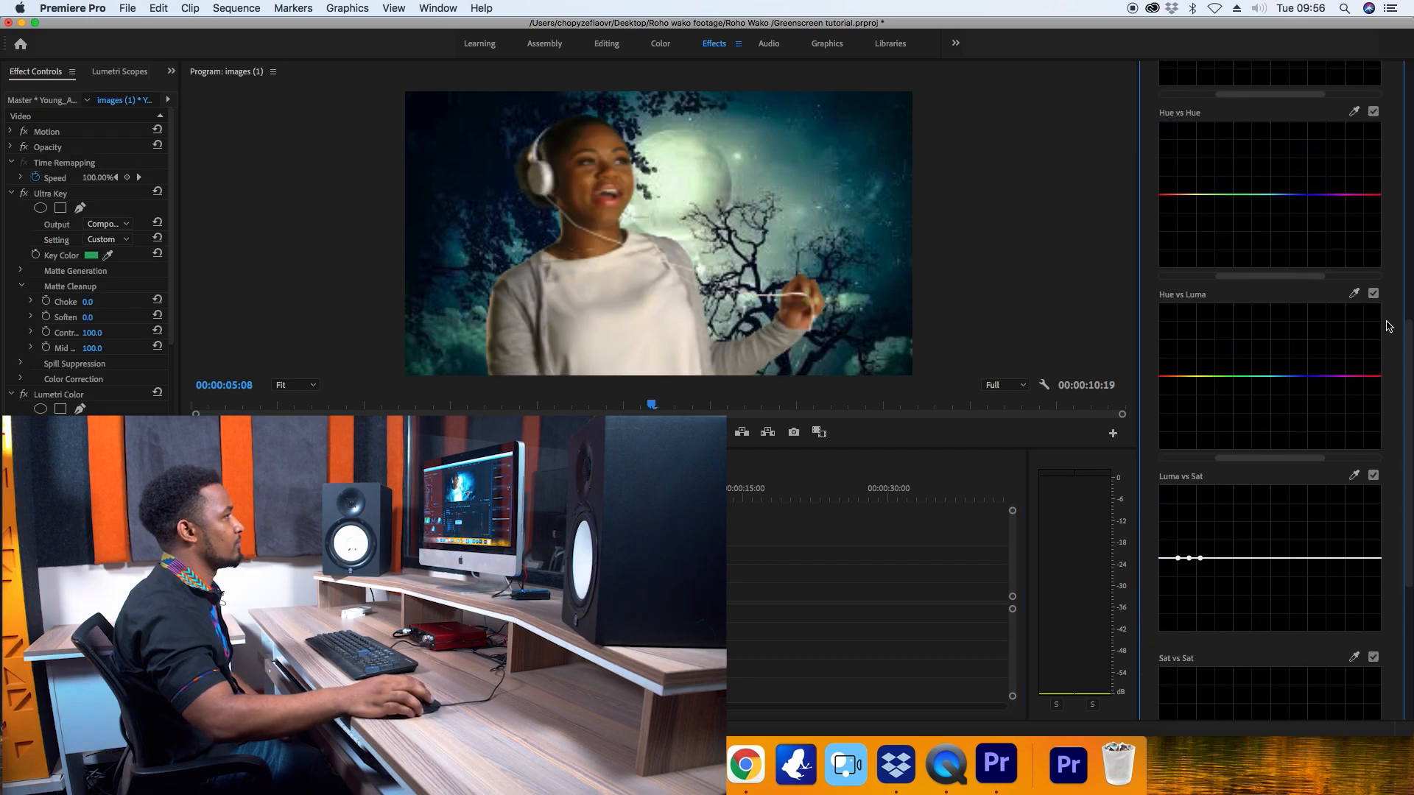
left_click(608, 137)
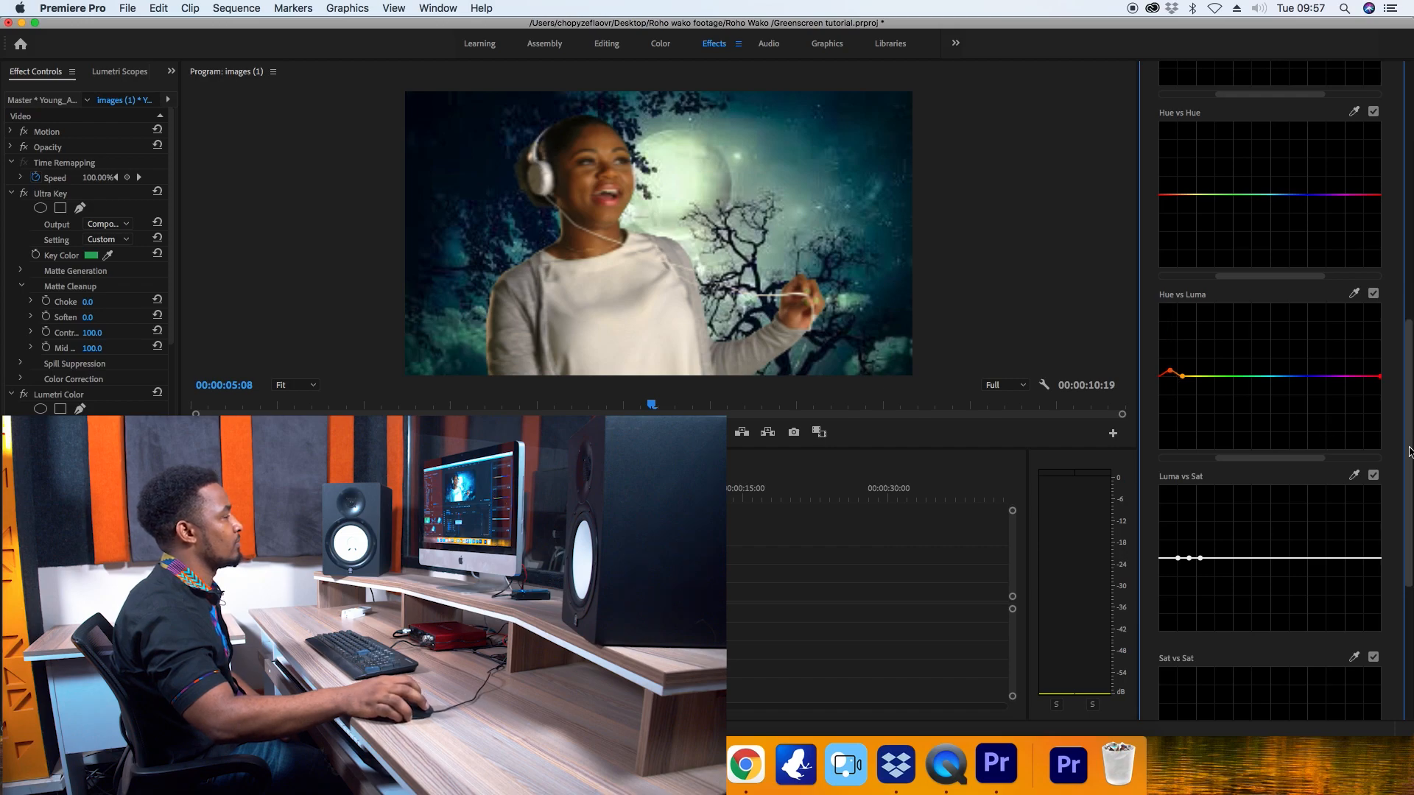
In the keyed clip's Basic Correction, lower the saturation to 91.5 and raise the contrast to 23.4.
scroll(1408, 448, "up", 1)
left_click_drag(1409, 448, 1394, 286)
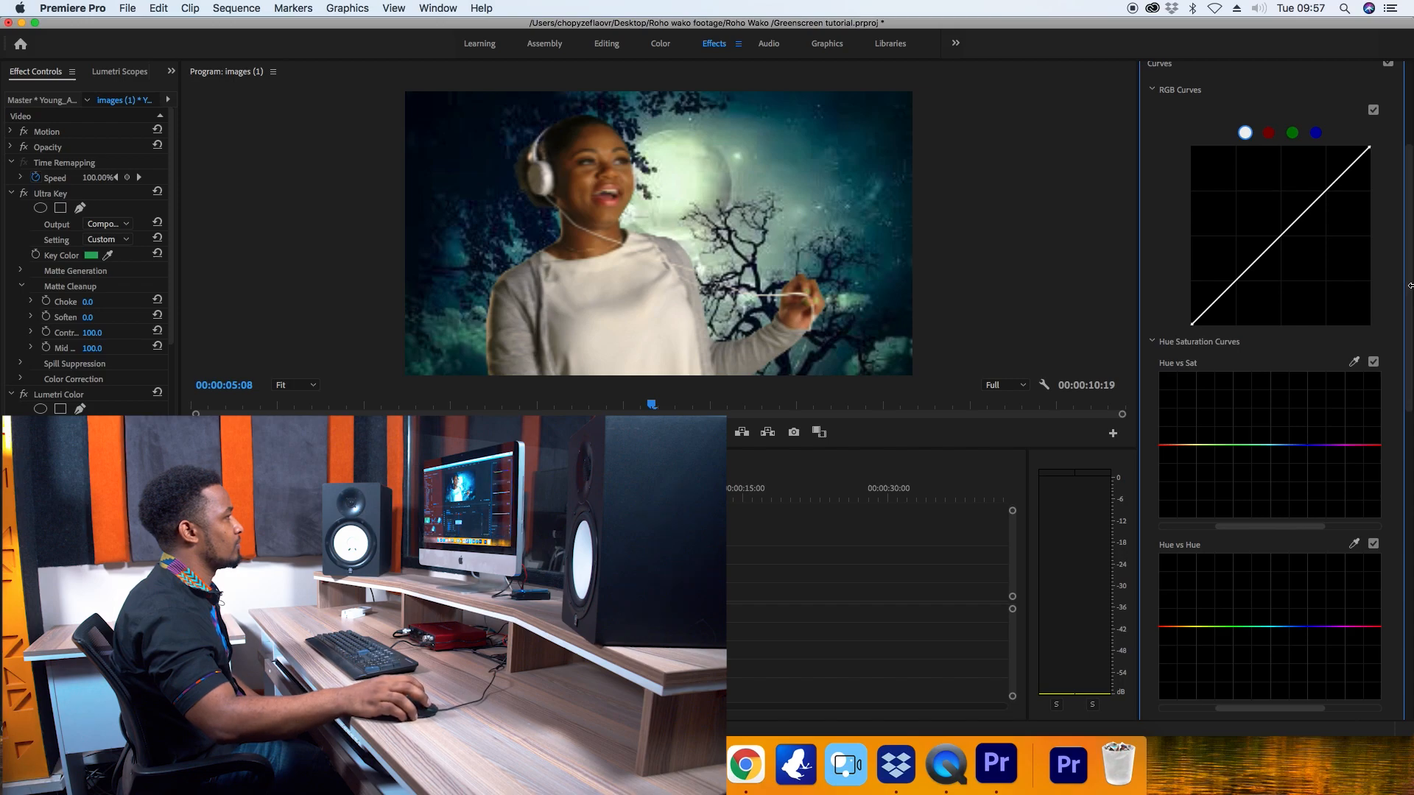
scroll(1410, 285, "down", 10)
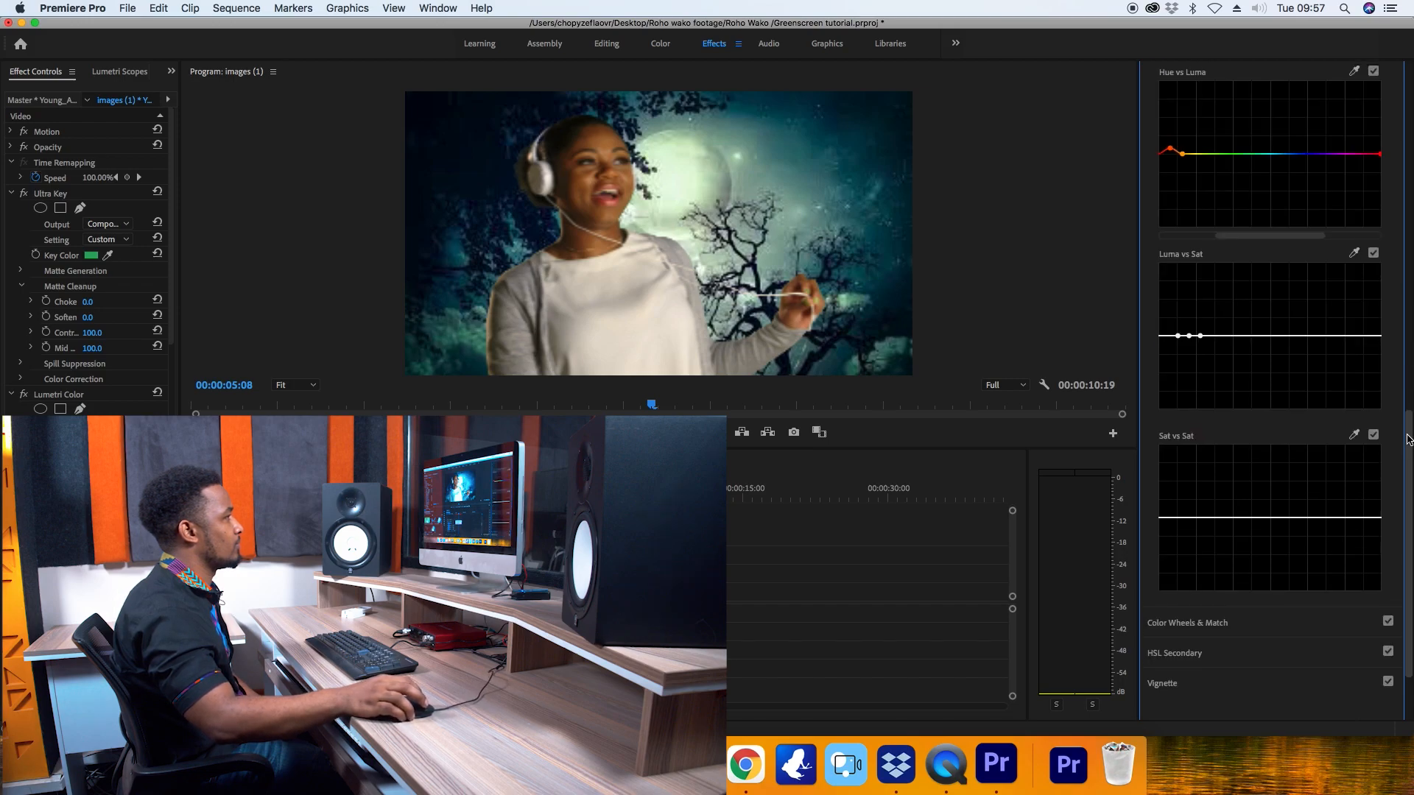
scroll(1210, 211, "up", 15)
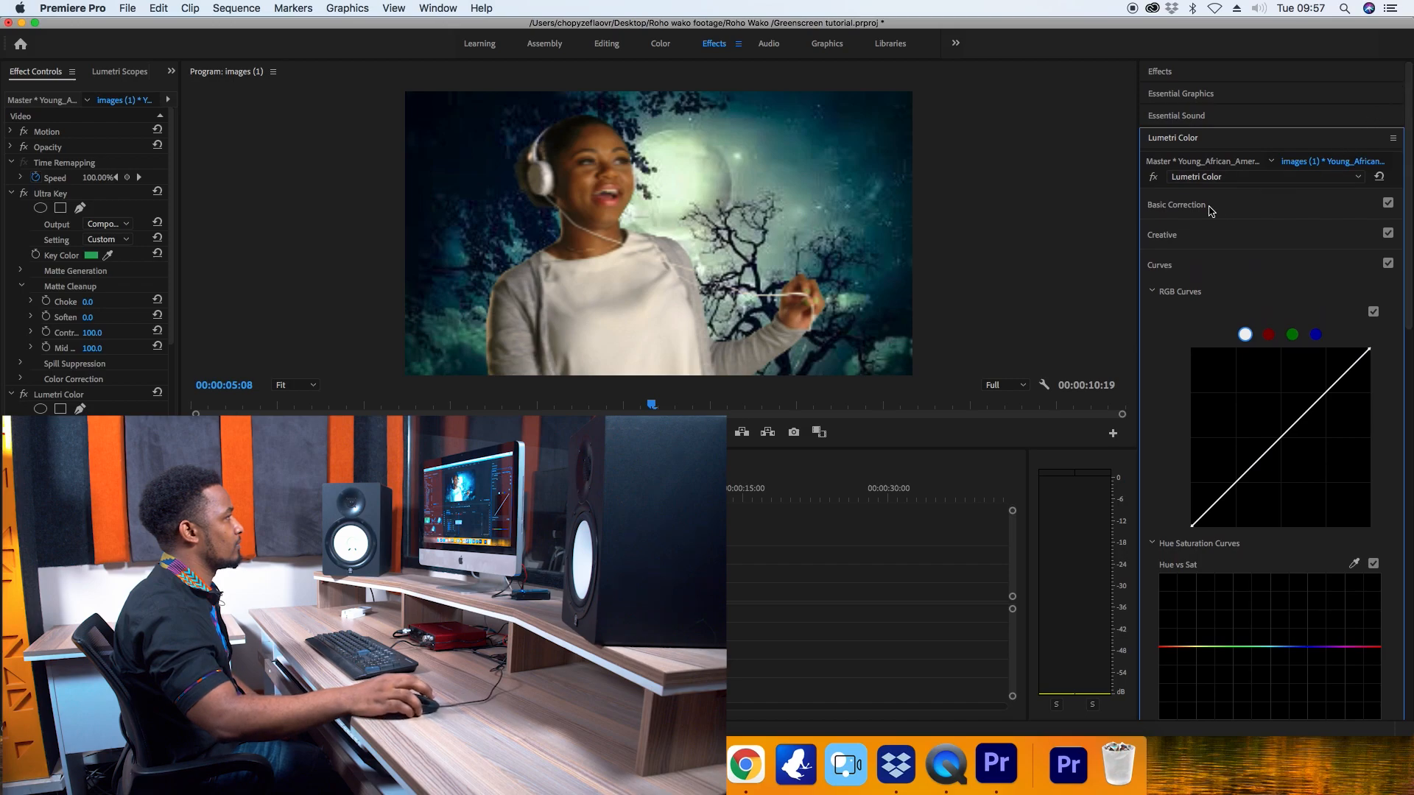
left_click(1193, 211)
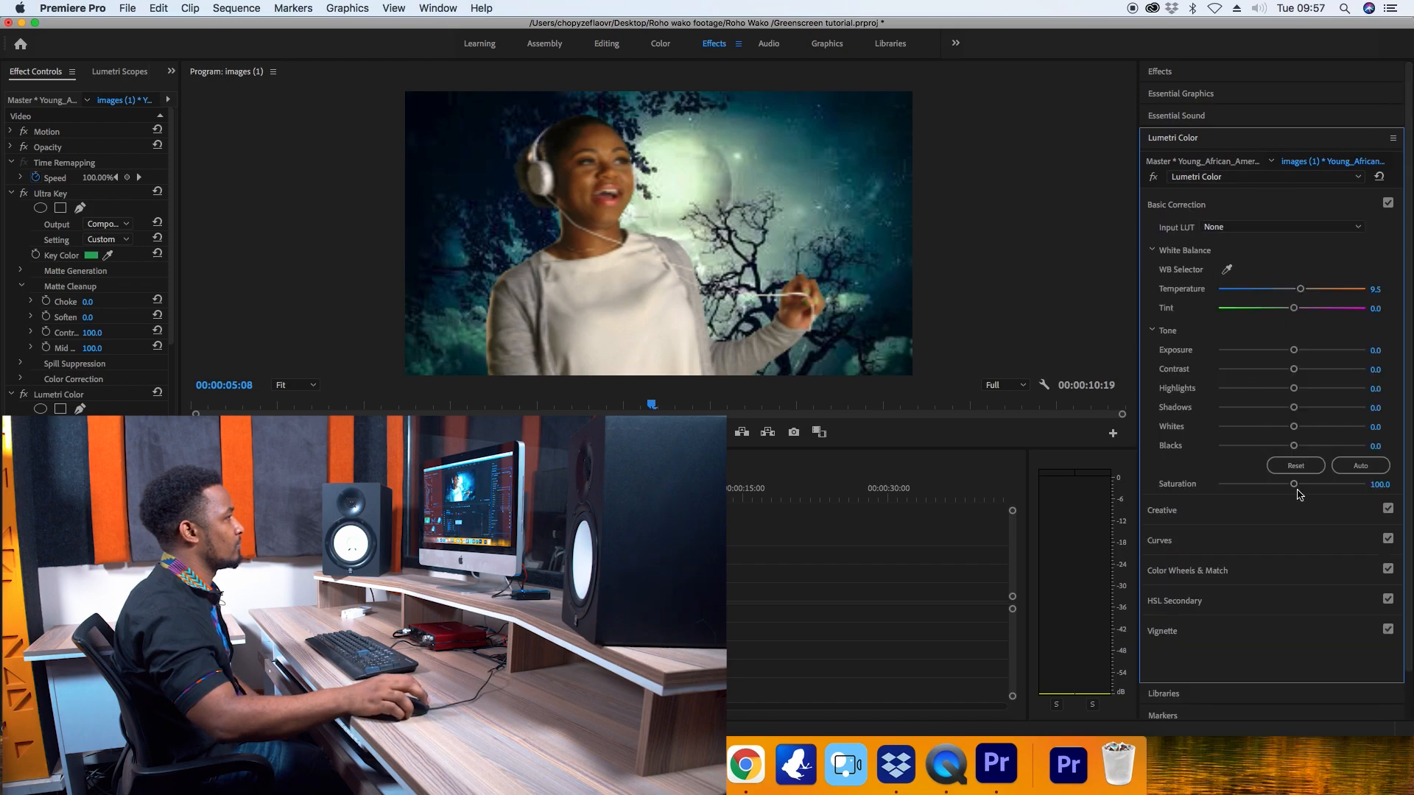
left_click(645, 574)
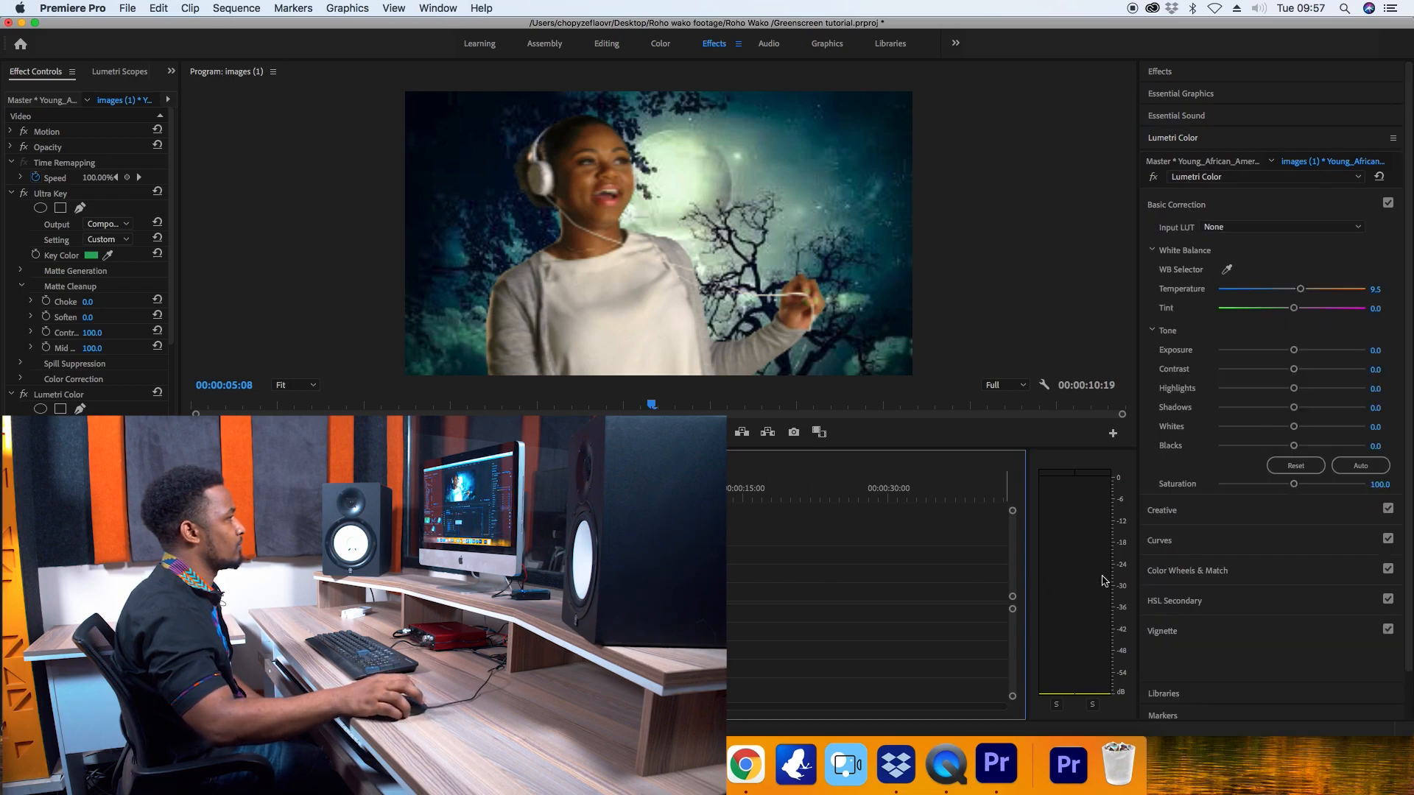
left_click(1294, 492)
left_click_drag(1291, 488, 1288, 488)
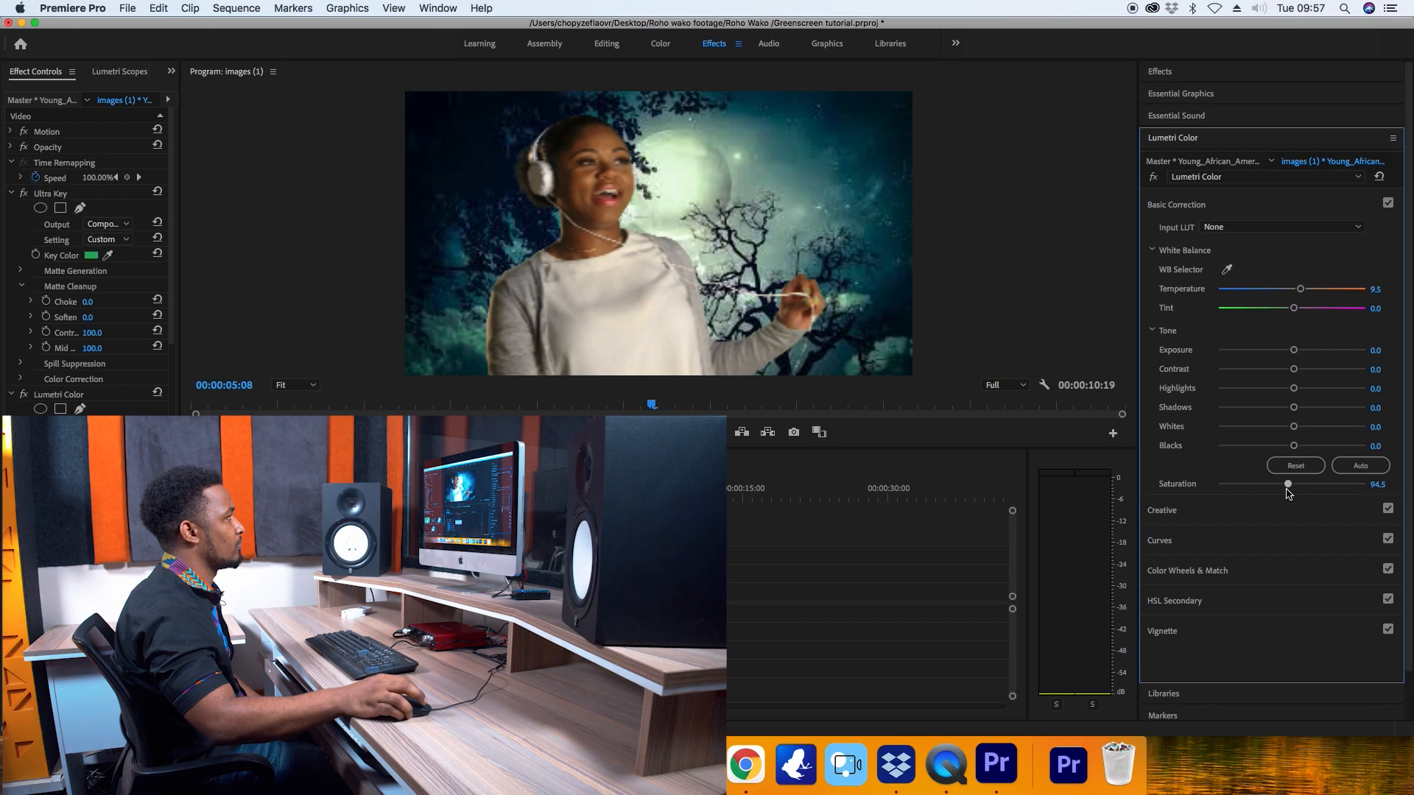
left_click_drag(1294, 374, 1301, 376)
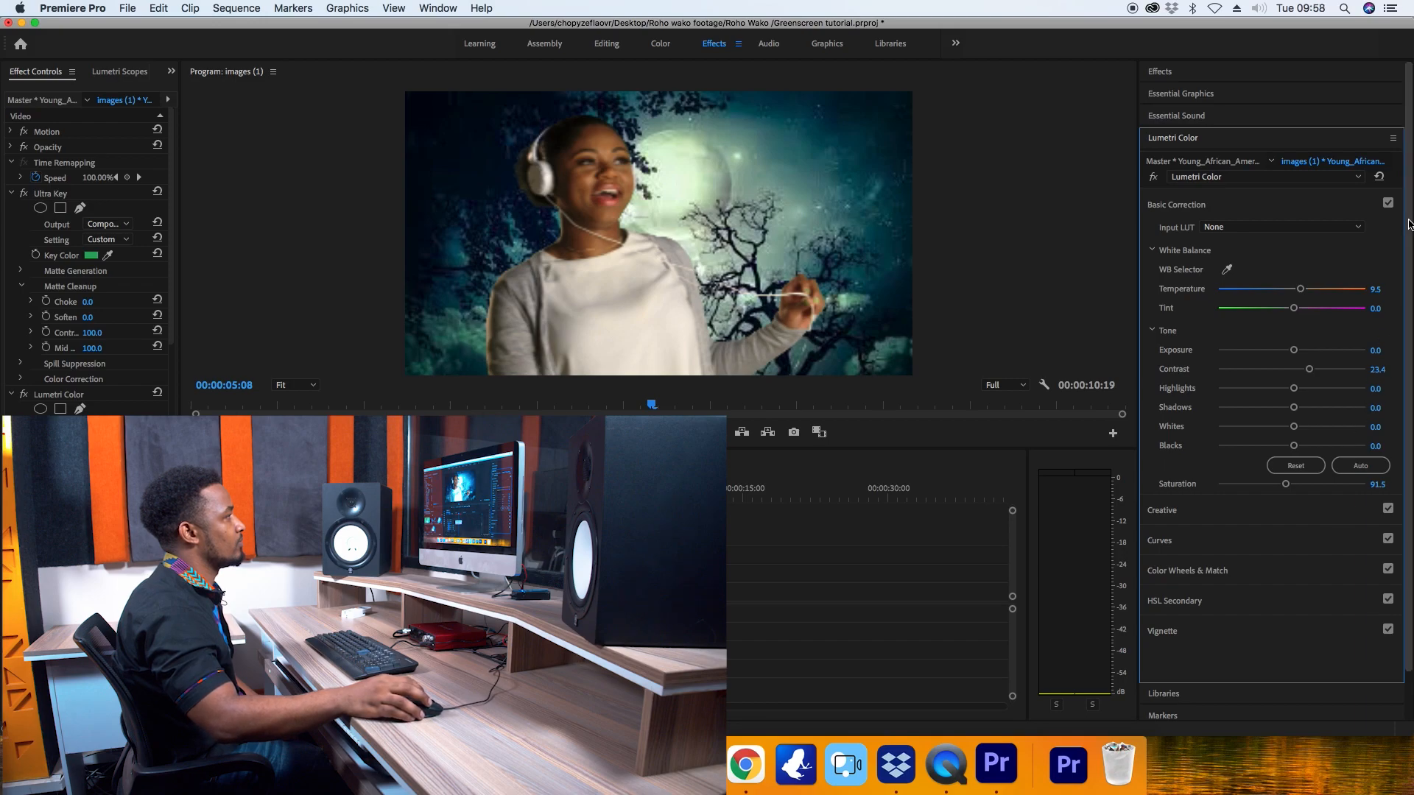
Enable the Lumetri Basic Correction on the background image clip.
left_click_drag(1408, 224, 1409, 278)
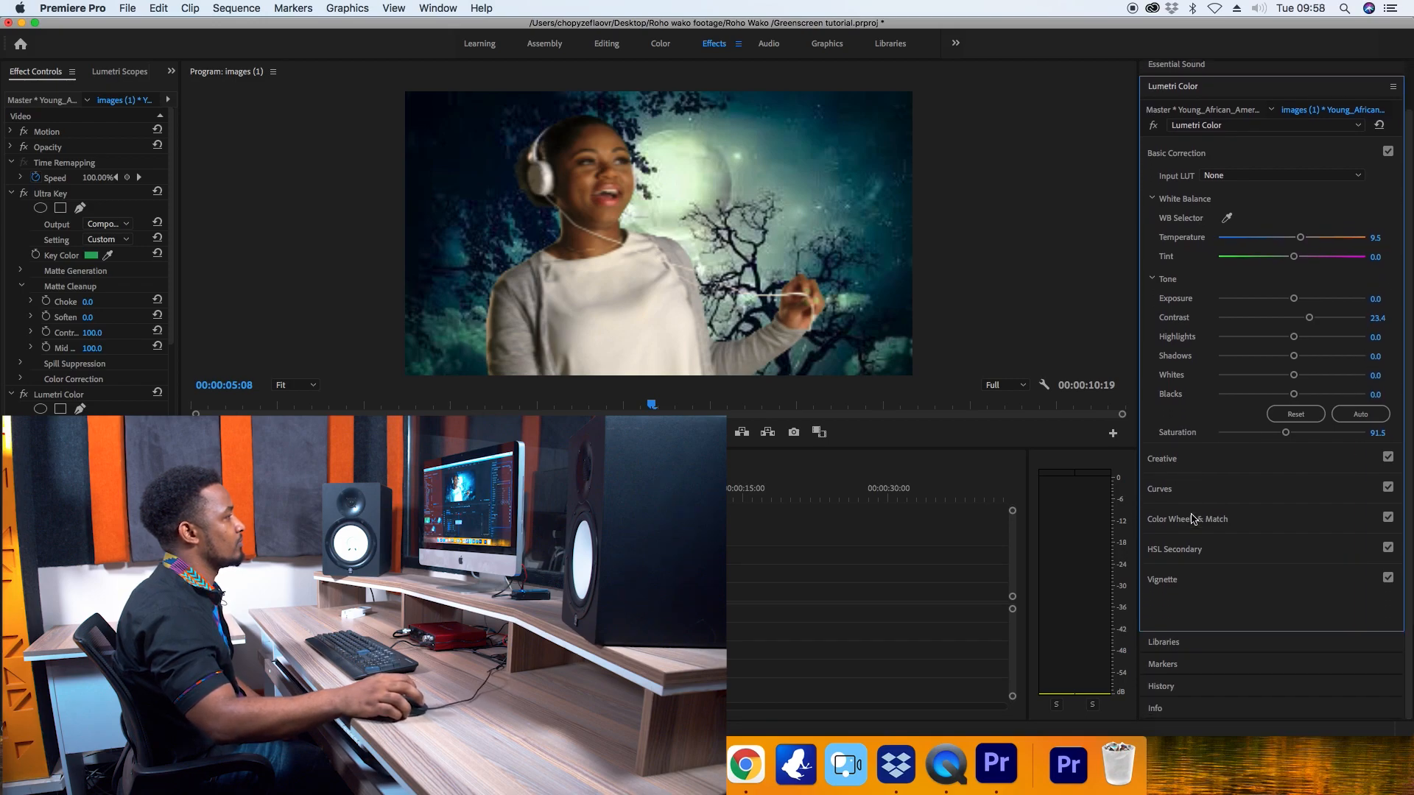
left_click(666, 592)
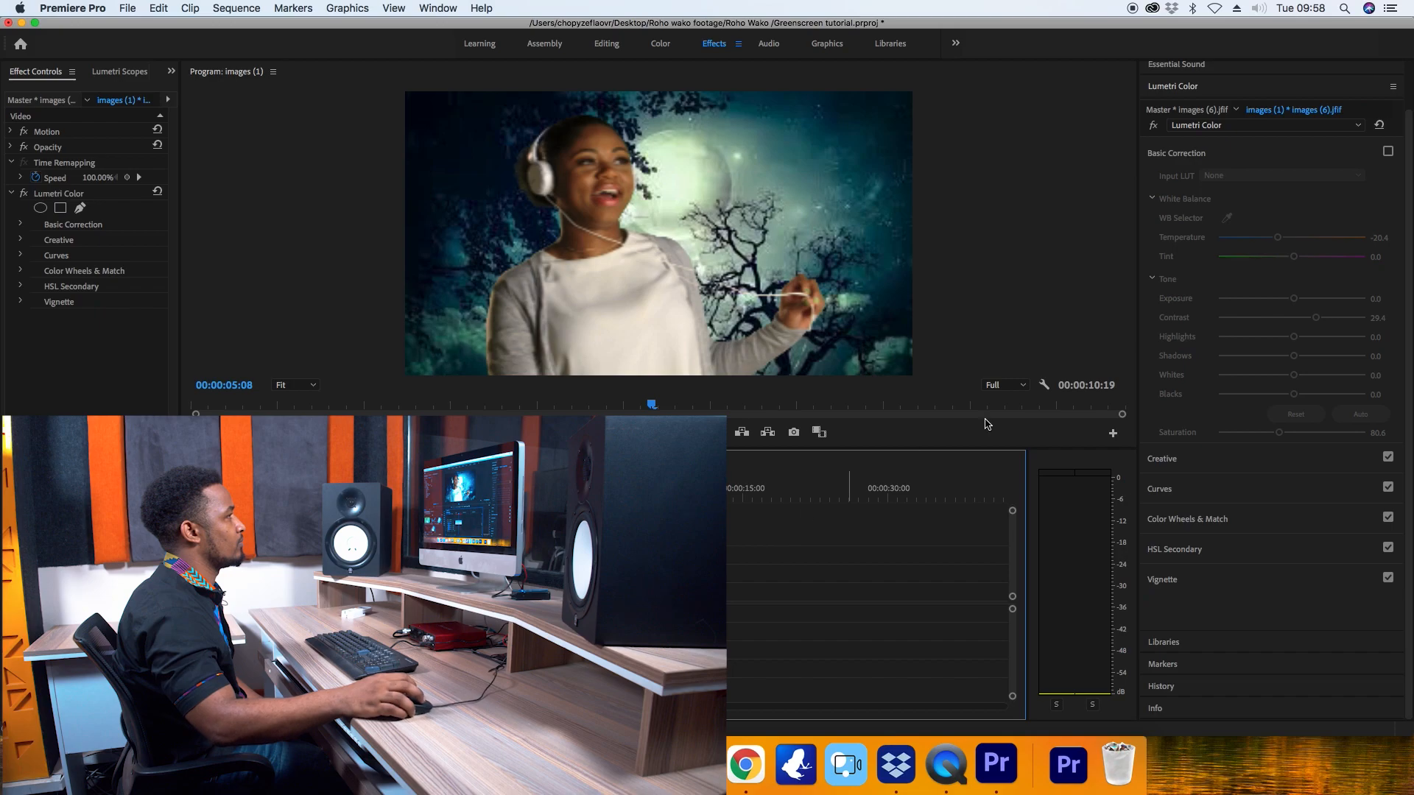
left_click(1388, 152)
Select the keyed clip and play the finished composite from 00:00:01:13.
left_click(667, 573)
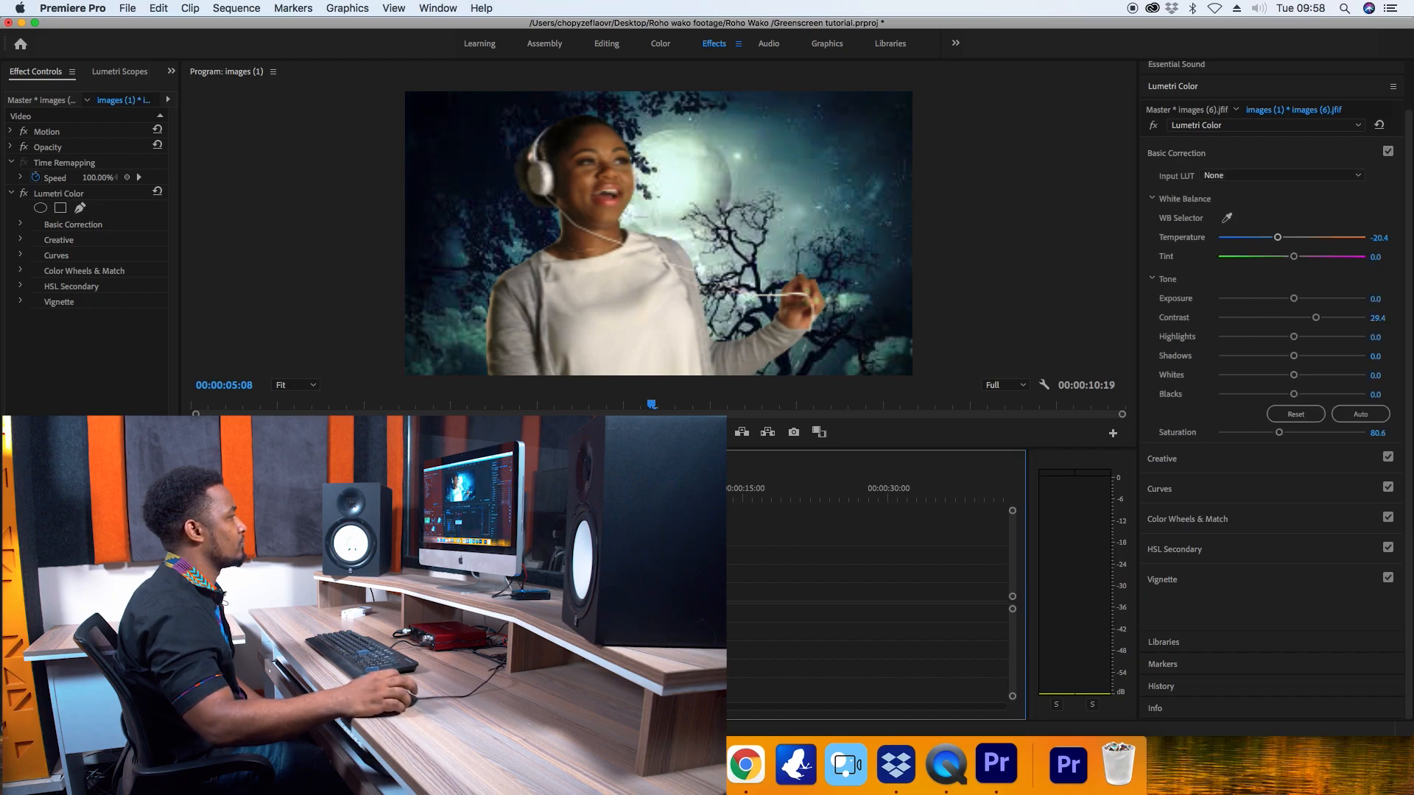
left_click_drag(628, 489, 611, 489)
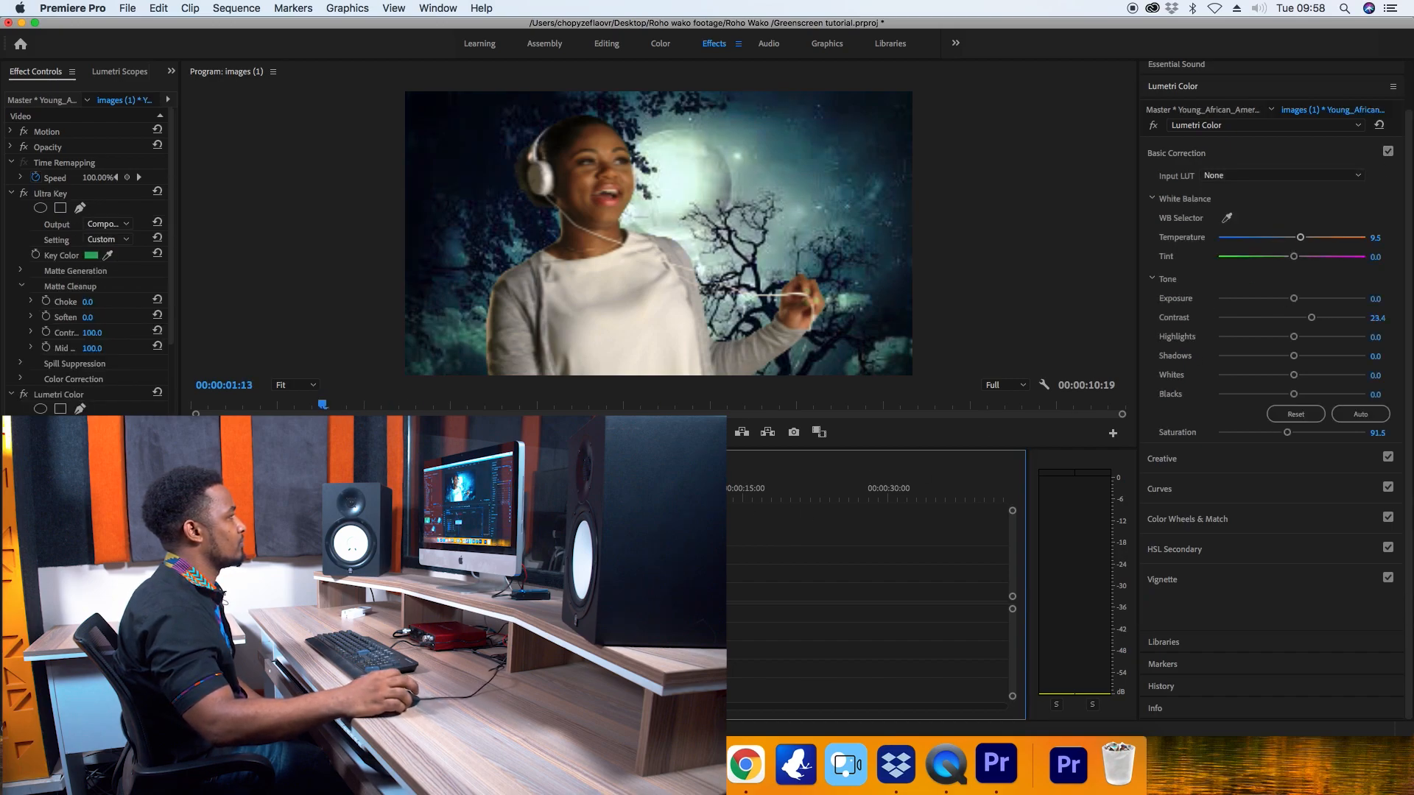
left_click(664, 433)
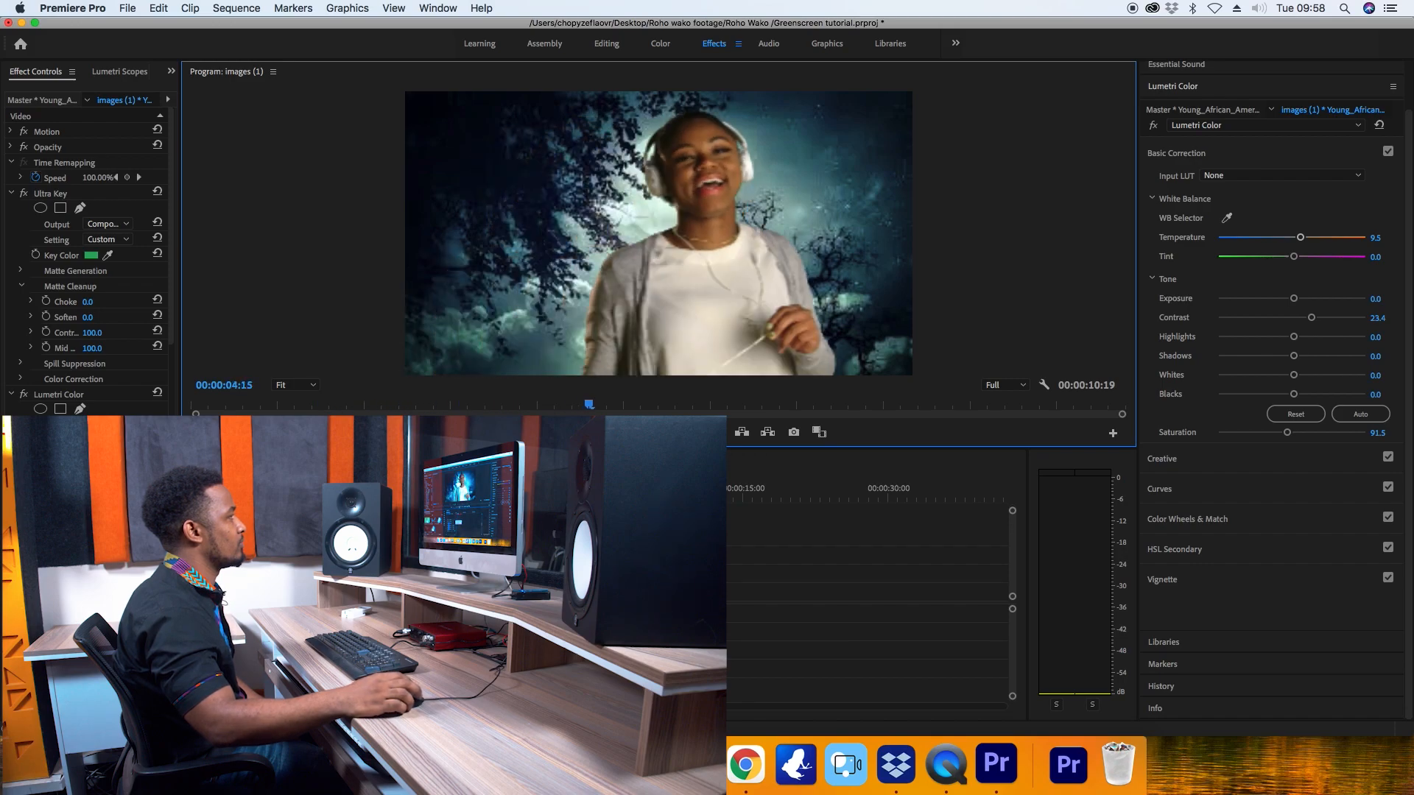
In the keyed clip's Basic Correction, set the saturation to 86.6, the contrast to 30.3 and the temperature to 0.5.
left_click(647, 573)
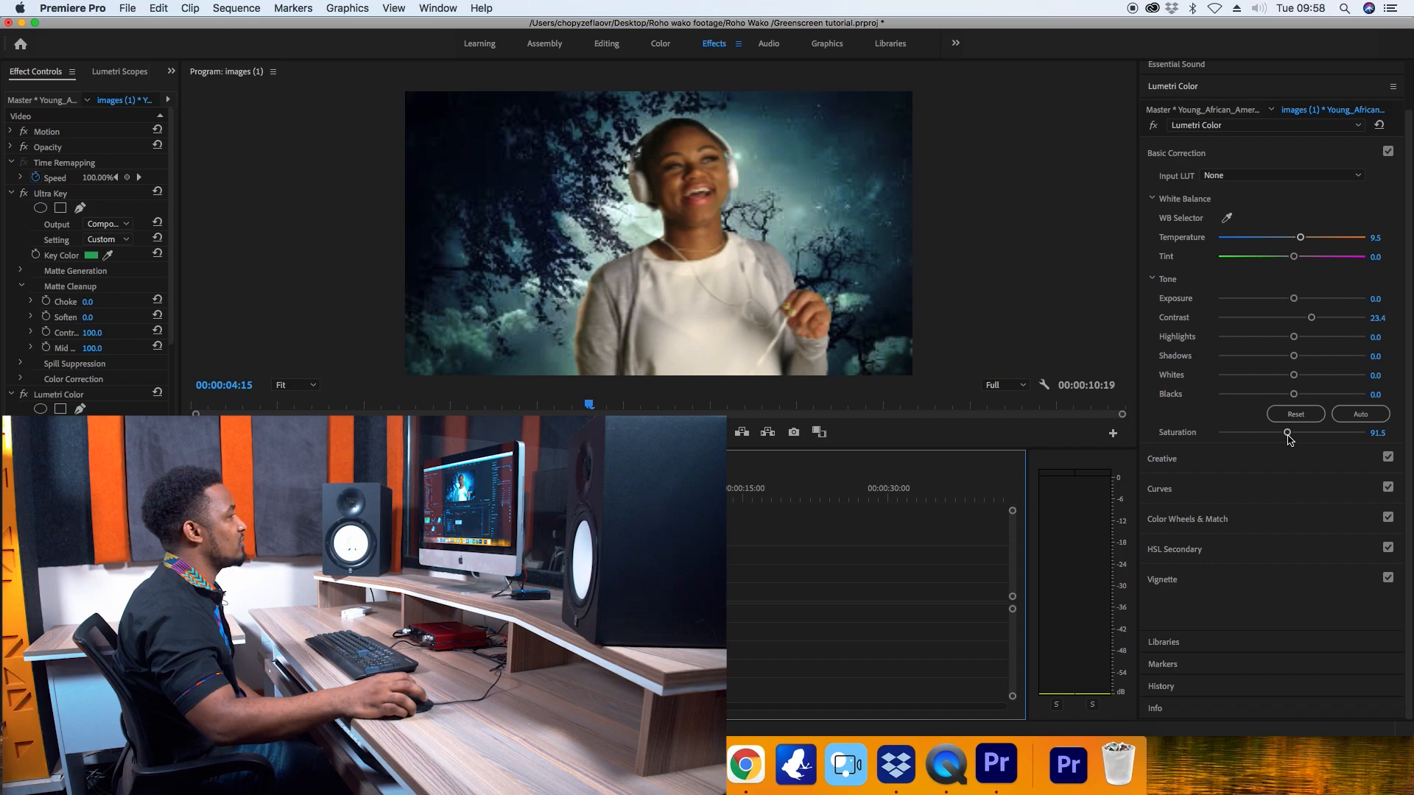
left_click_drag(1287, 434, 1285, 439)
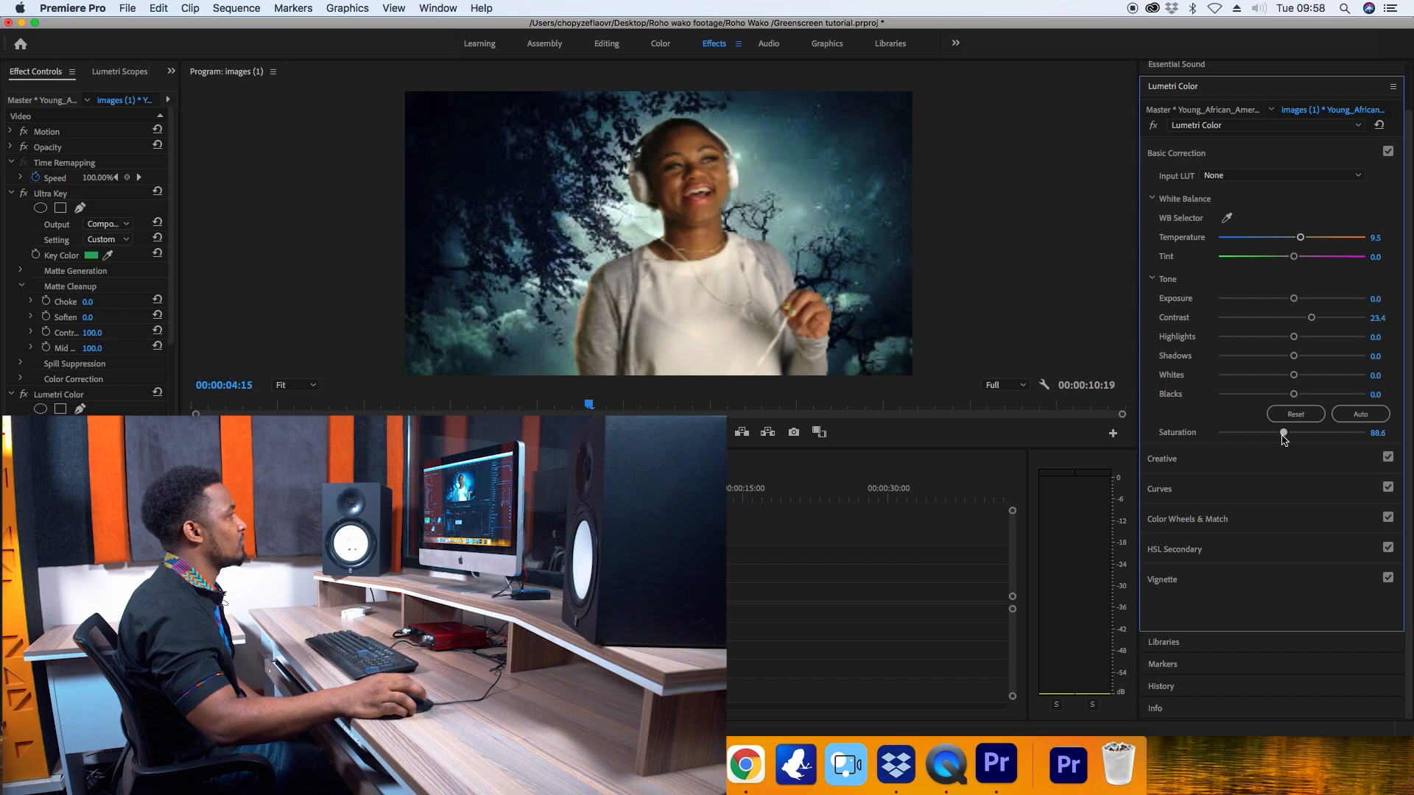
left_click_drag(1284, 440, 1284, 440)
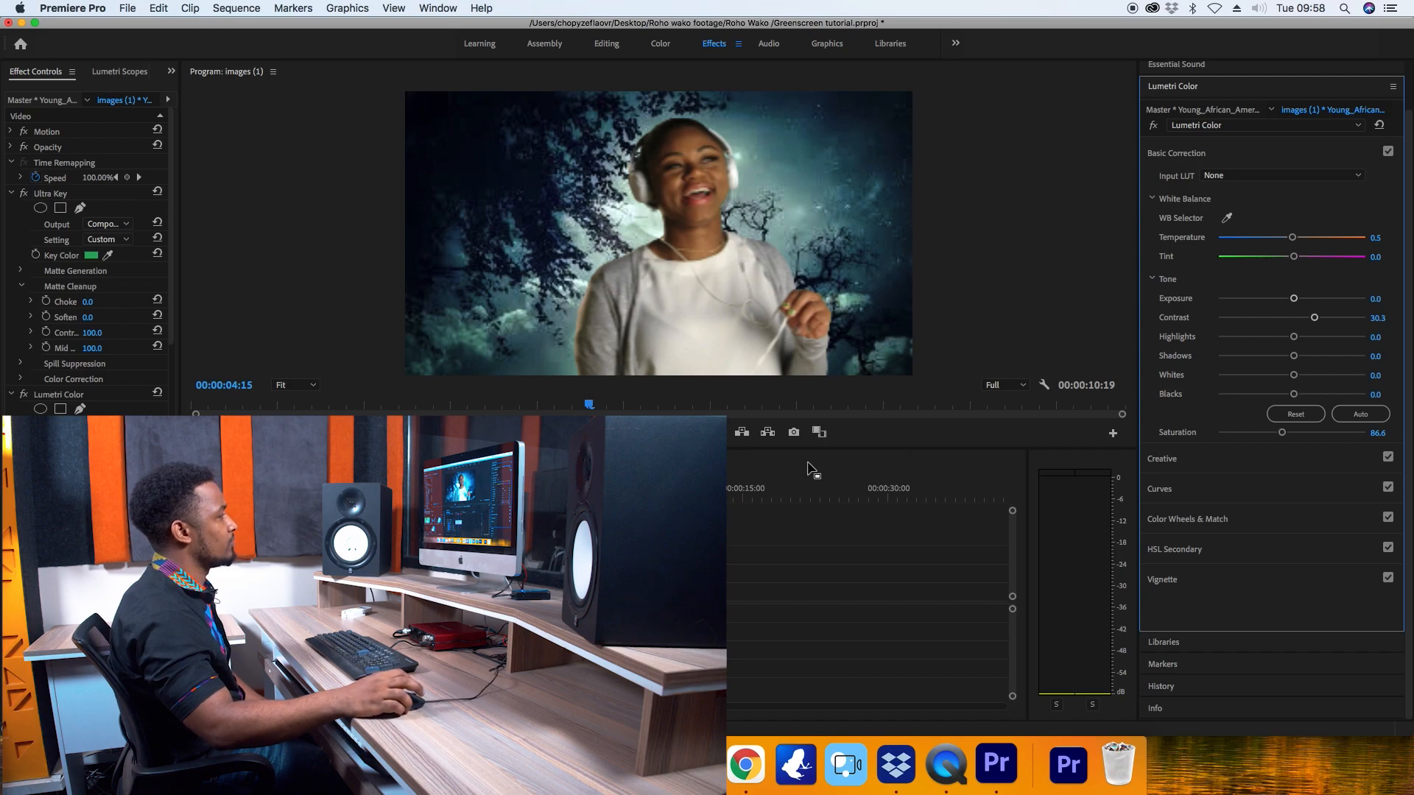
Play the finished composite from the start of the sequence, and scrub back to 00:00:07:19 to review the colour match.
left_click(610, 489)
left_click_drag(609, 489, 595, 489)
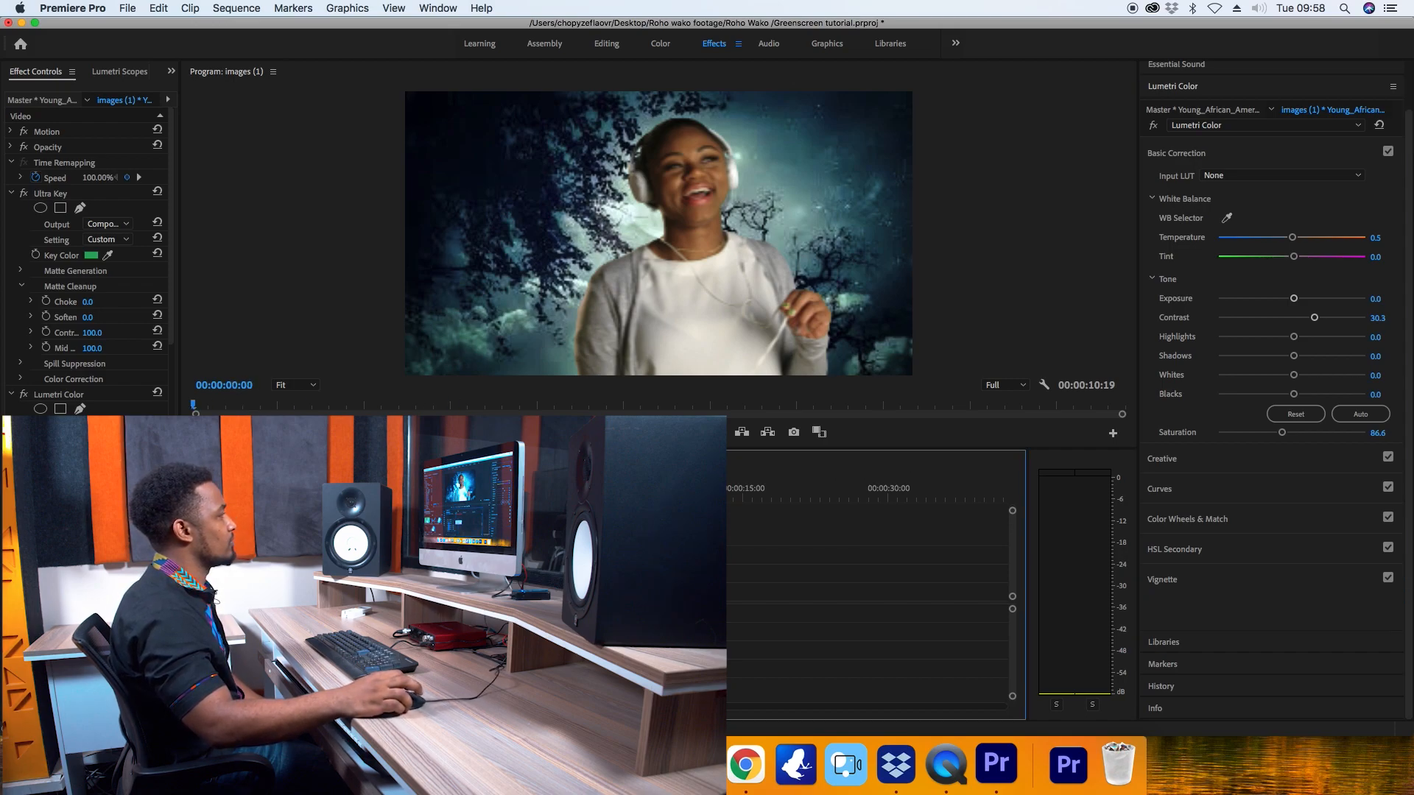
left_click(664, 432)
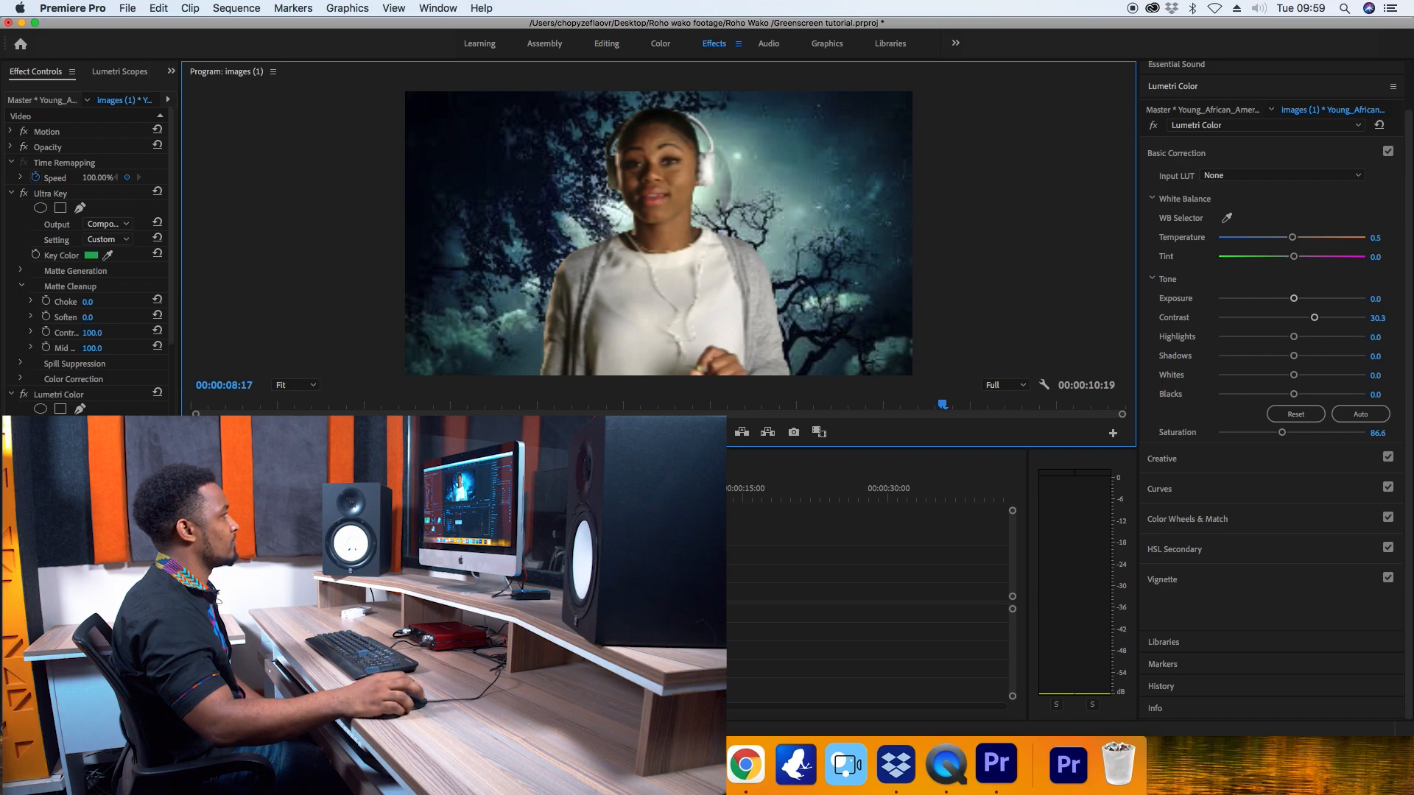
left_click_drag(678, 492, 672, 492)
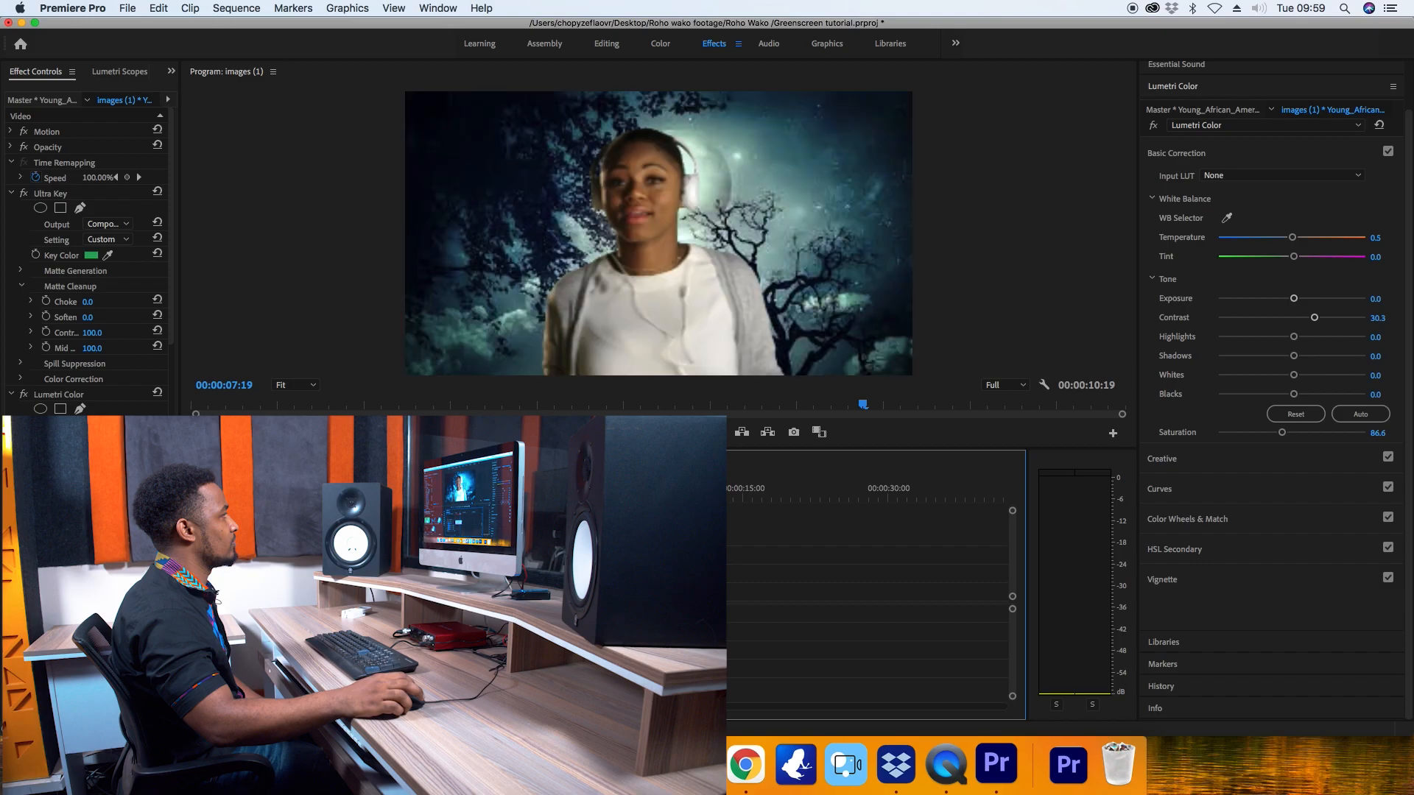